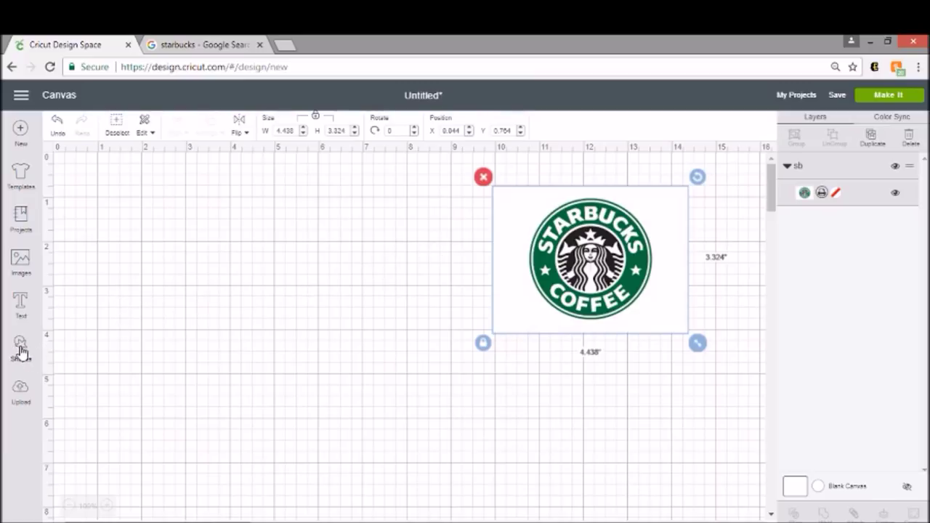
Add a circle on the blank canvas area beside the logo and enlarge it to about 6.01 inches across
left_click(21, 352)
left_click(113, 270)
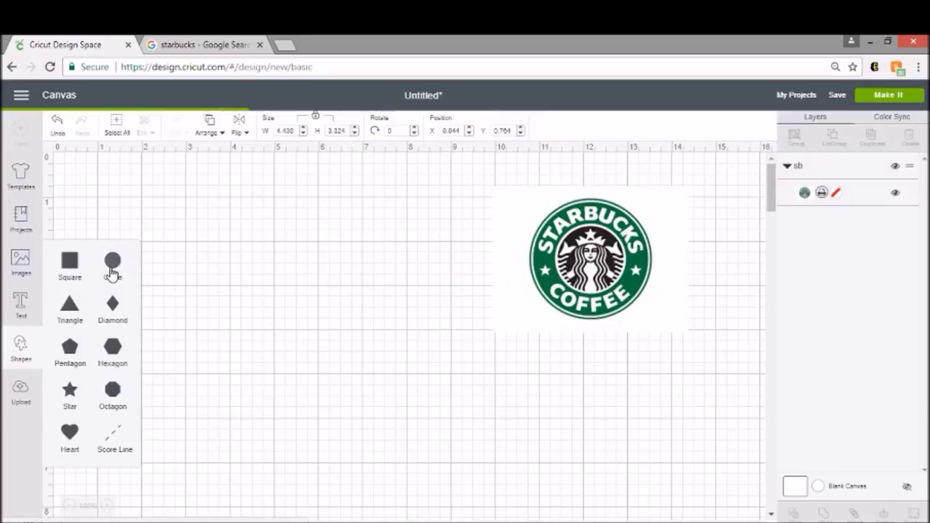
left_click_drag(212, 287, 176, 233)
left_click_drag(240, 339, 371, 401)
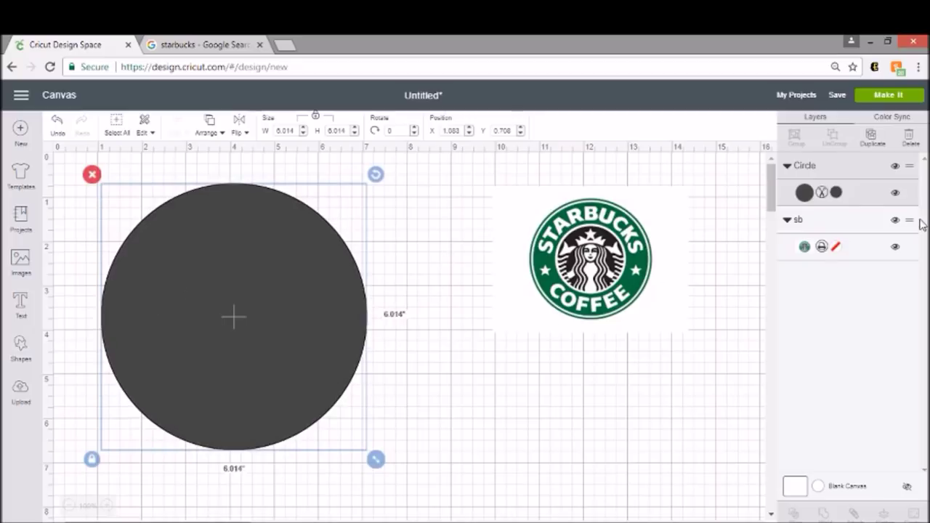
Colour the large circle Emerald Green
left_click(837, 193)
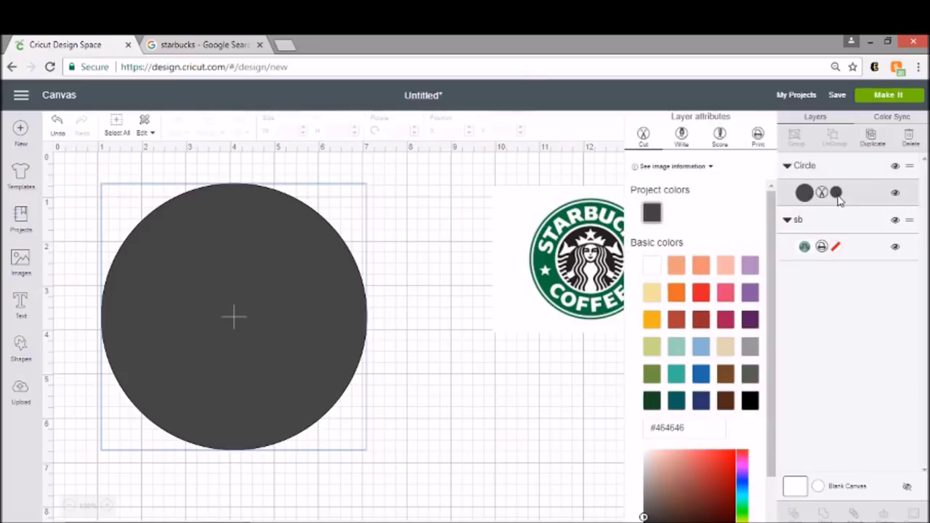
left_click(651, 401)
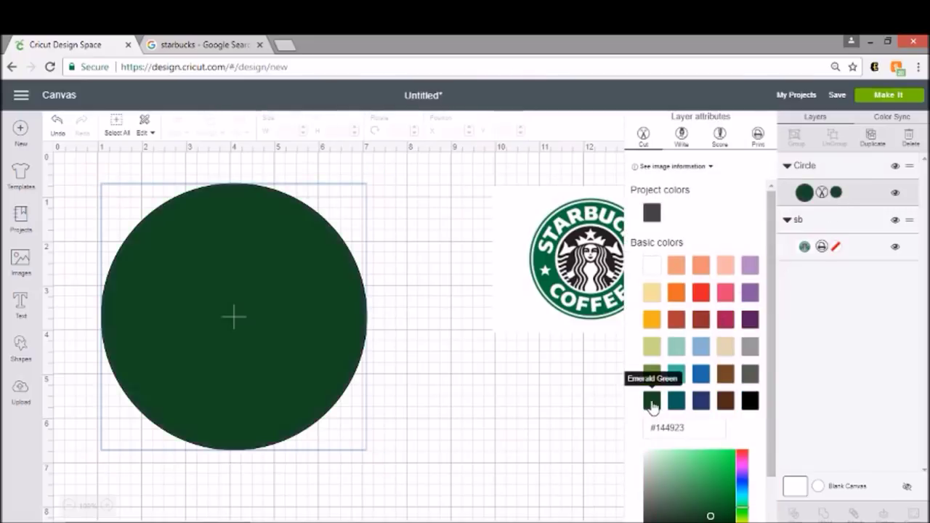
left_click(385, 231)
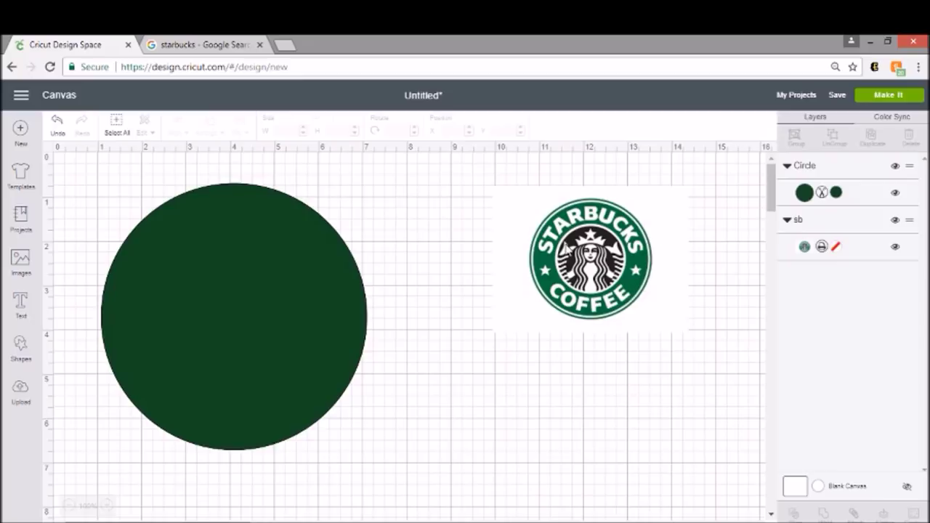
Add a second circle over the green one and colour it white
left_click(19, 346)
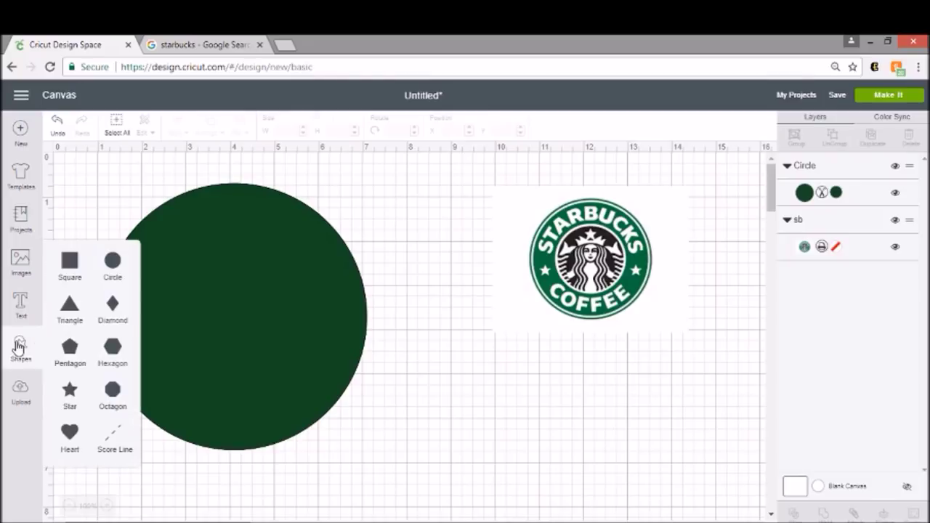
left_click(126, 275)
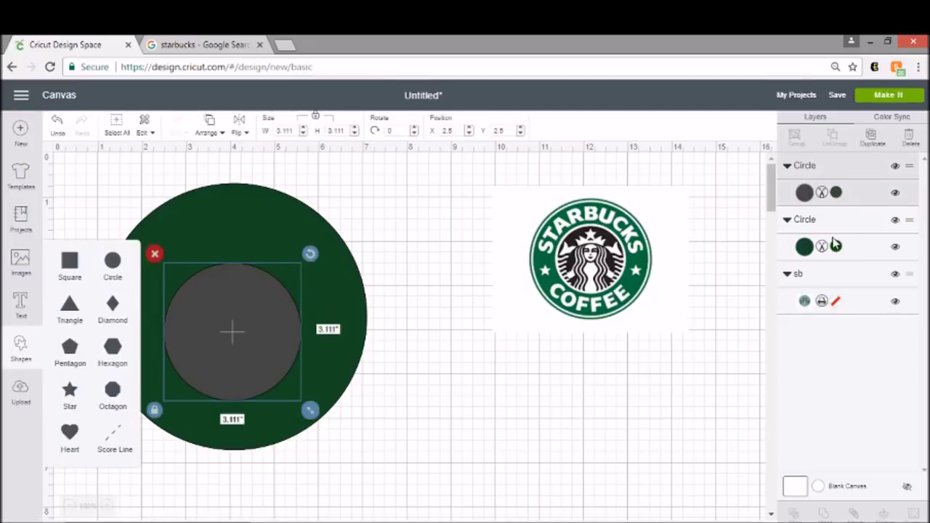
left_click(835, 194)
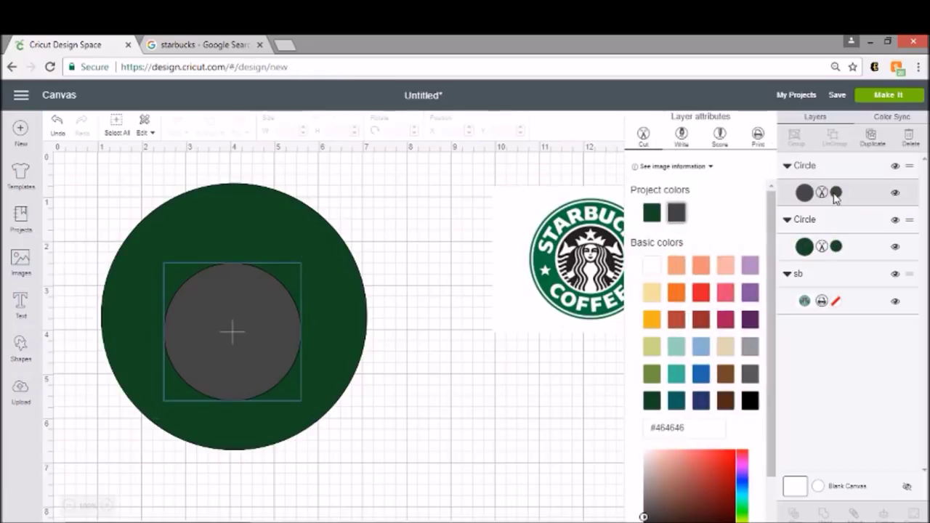
left_click(649, 270)
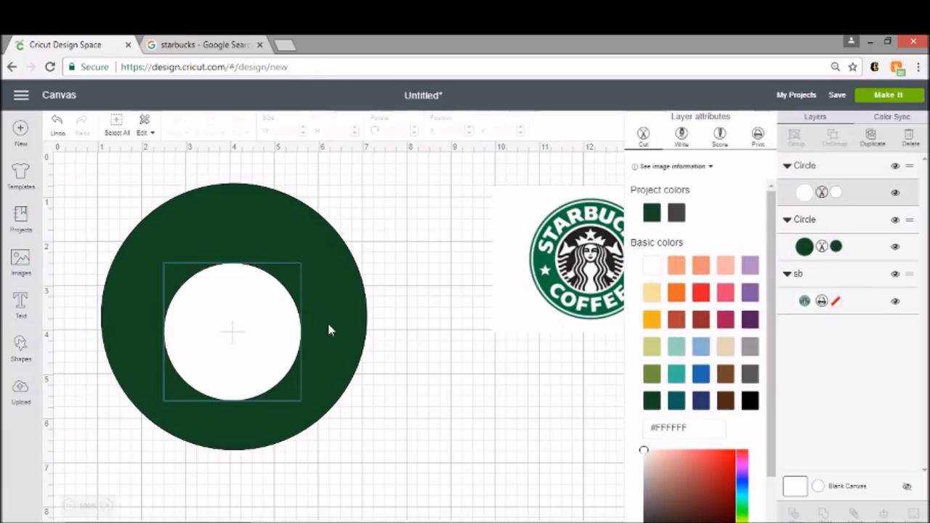
Enlarge the white circle to about 5.85 inches and centre it in the green circle, leaving a thin even green rim
left_click_drag(234, 332, 203, 272)
left_click_drag(281, 354, 346, 414)
left_click_drag(283, 326, 274, 315)
left_click_drag(333, 403, 361, 433)
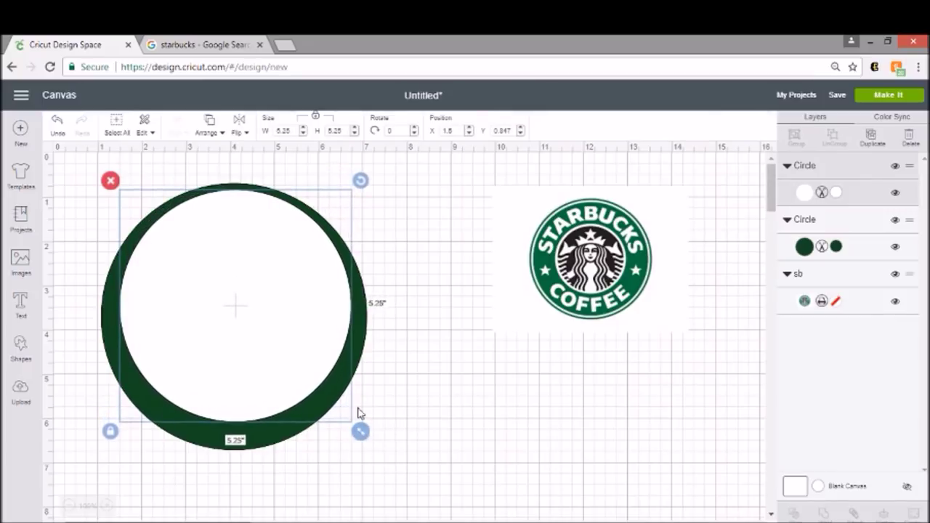
left_click_drag(265, 372, 263, 367)
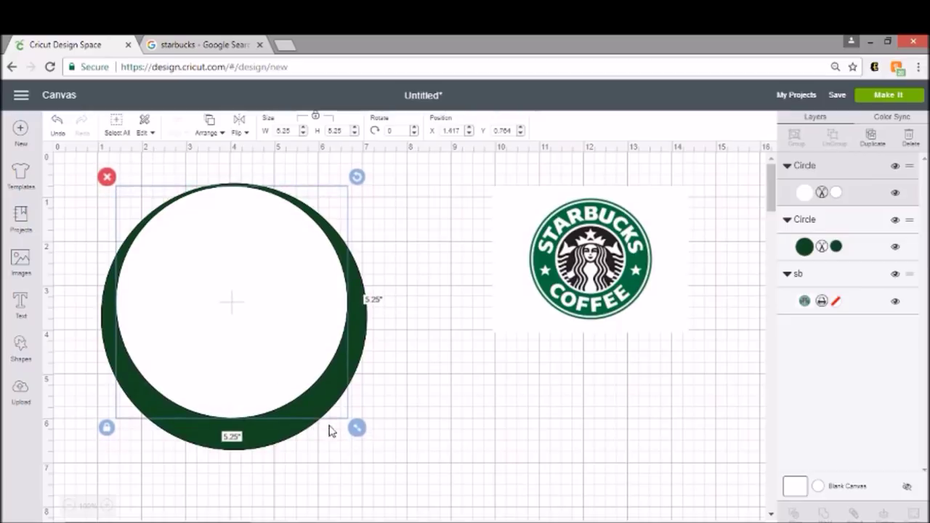
left_click_drag(356, 428, 373, 452)
left_click_drag(307, 376, 298, 376)
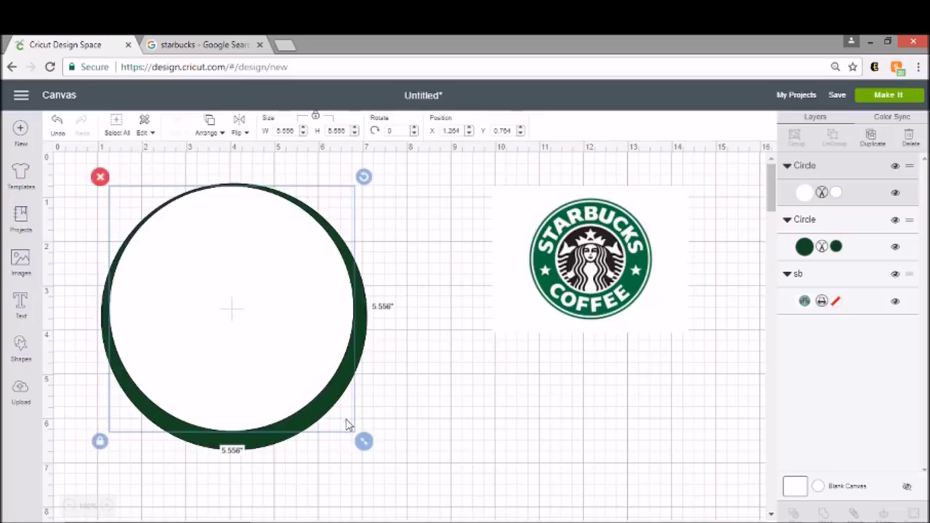
left_click_drag(363, 440, 369, 451)
left_click_drag(288, 362, 287, 366)
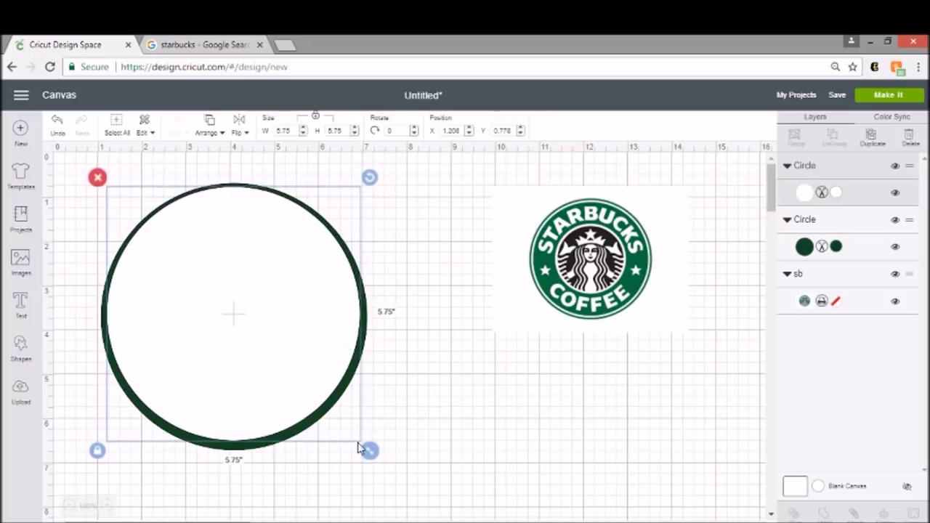
left_click_drag(369, 451, 374, 459)
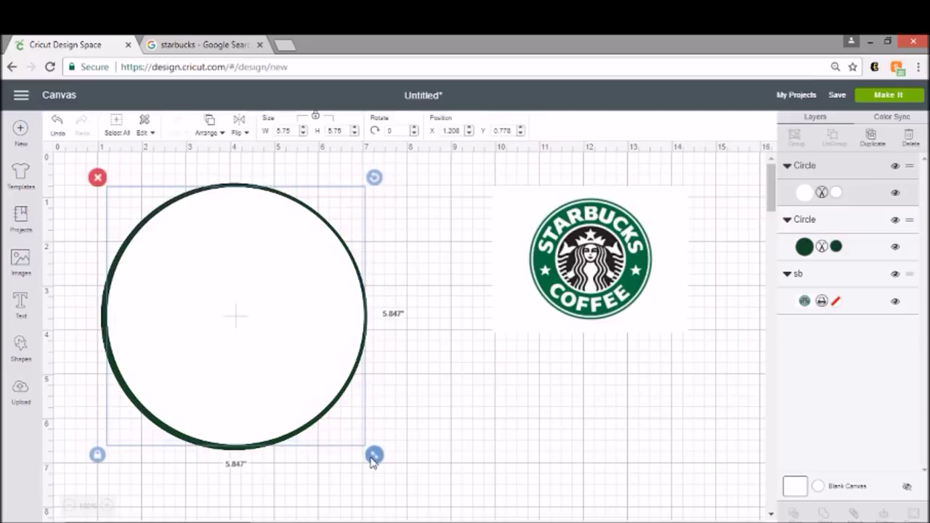
left_click_drag(274, 336, 270, 337)
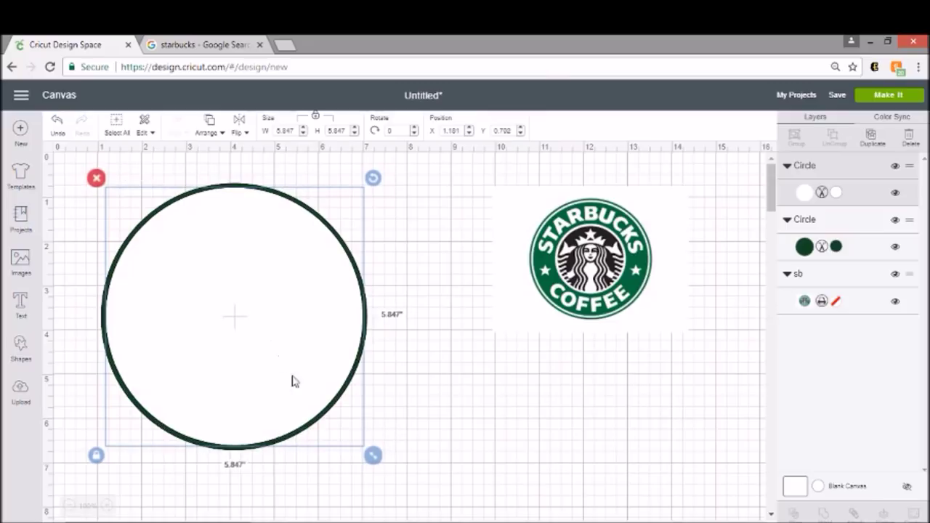
left_click(414, 418)
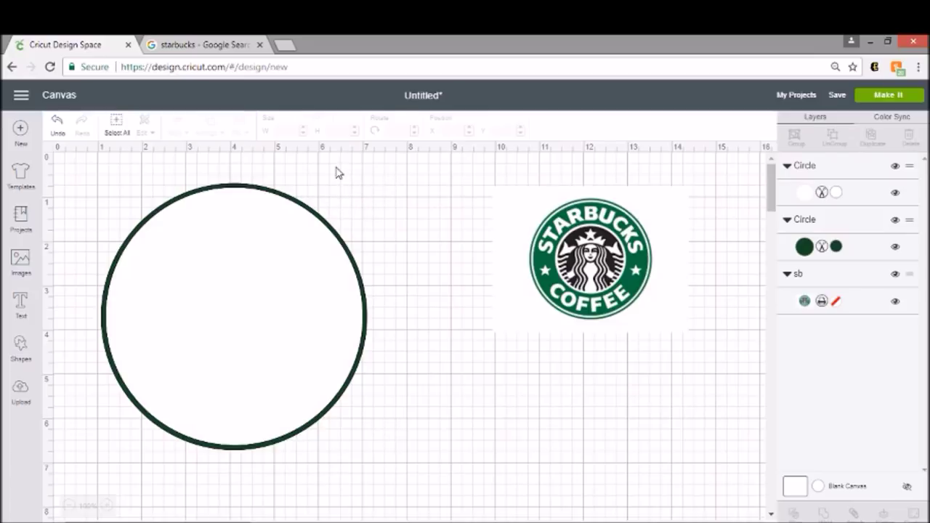
Slice the overlapping white and green circles, then delete the white piece
left_click_drag(338, 170, 260, 293)
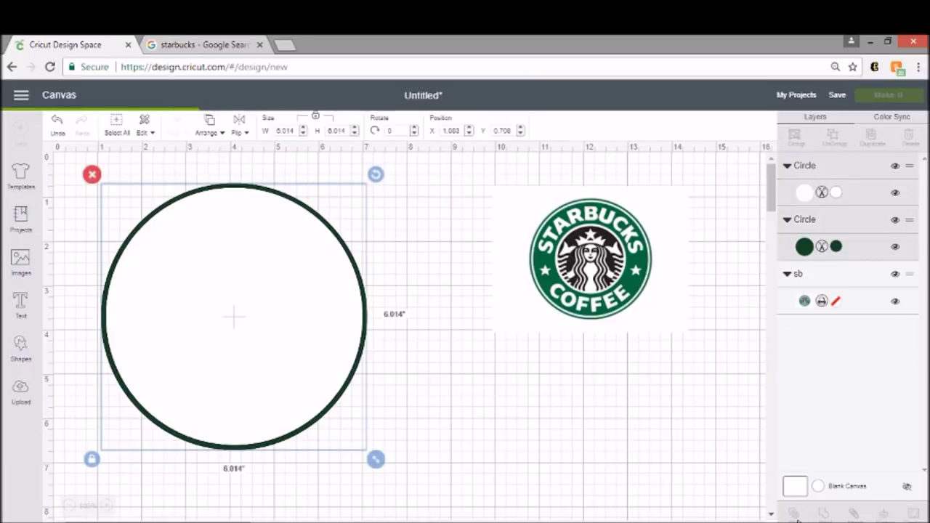
left_click(793, 513)
left_click_drag(232, 292, 426, 324)
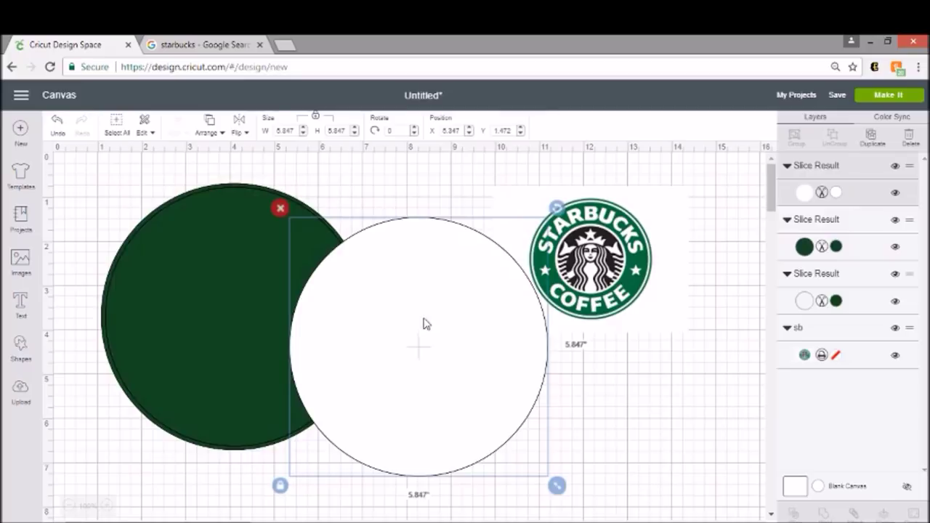
left_click(281, 208)
Shrink the inner green disc to about 5.68 inches and centre it in the outer ring with an even gap
mouse_move(213, 276)
left_mouse_down()
mouse_move(358, 288)
mouse_move(385, 267)
mouse_move(429, 288)
mouse_move(199, 288)
mouse_move(255, 297)
mouse_move(308, 292)
mouse_move(200, 284)
left_mouse_up()
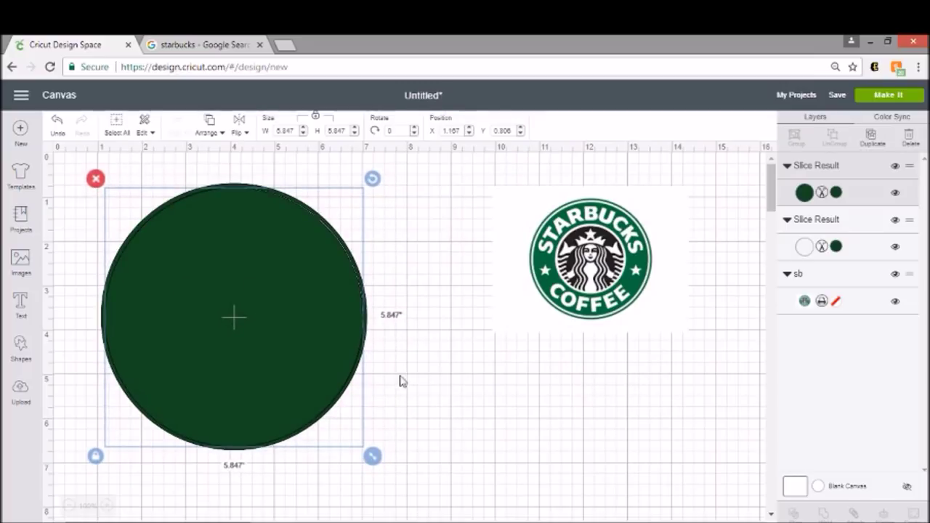
left_click_drag(371, 456, 366, 449)
left_click_drag(285, 385, 287, 385)
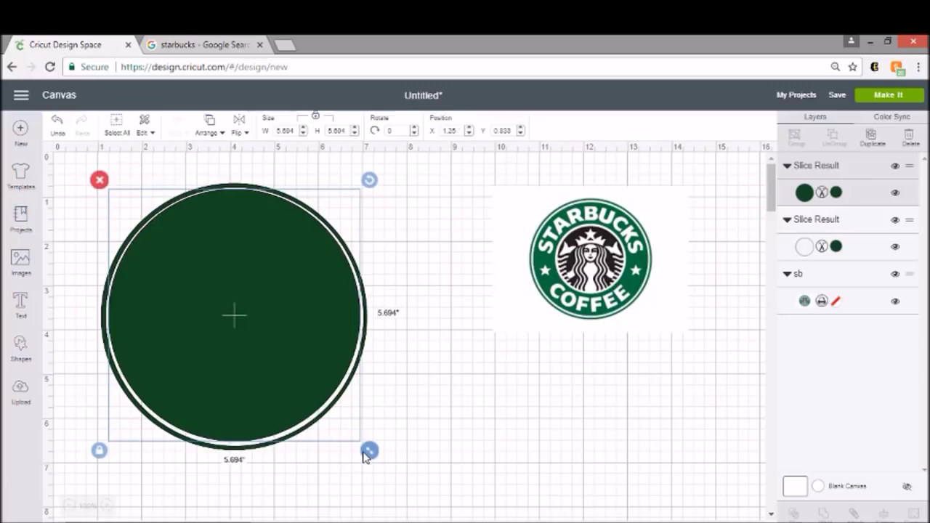
left_click_drag(365, 454, 367, 451)
left_click_drag(286, 355, 286, 353)
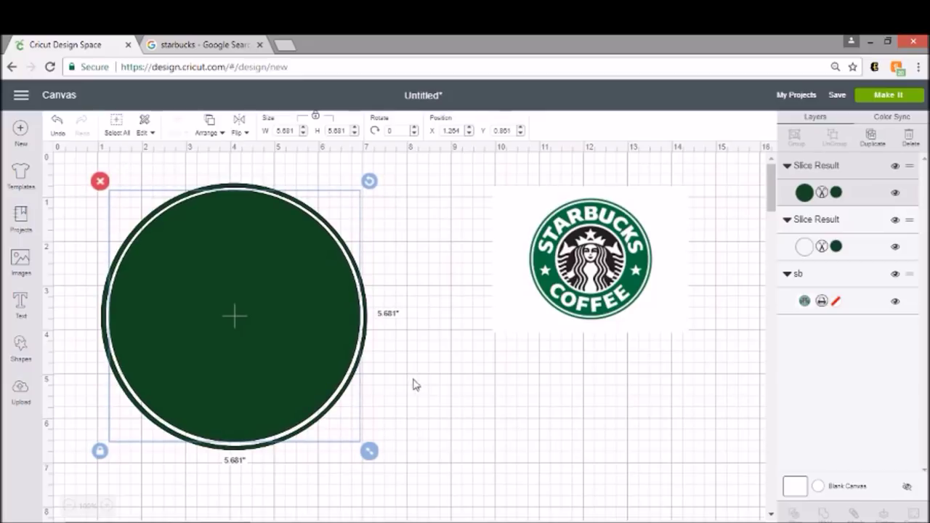
left_click(429, 391)
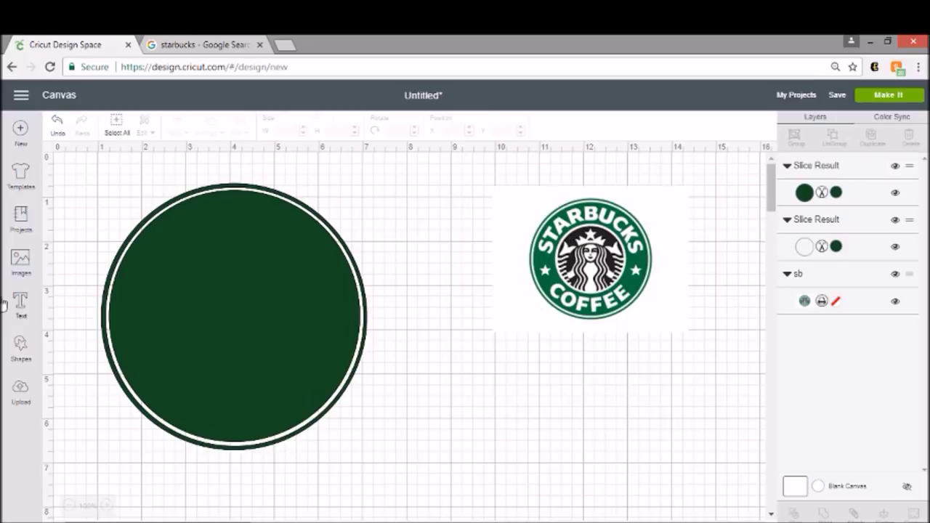
Add another circle near the middle of the green disc and colour it white
left_click(22, 350)
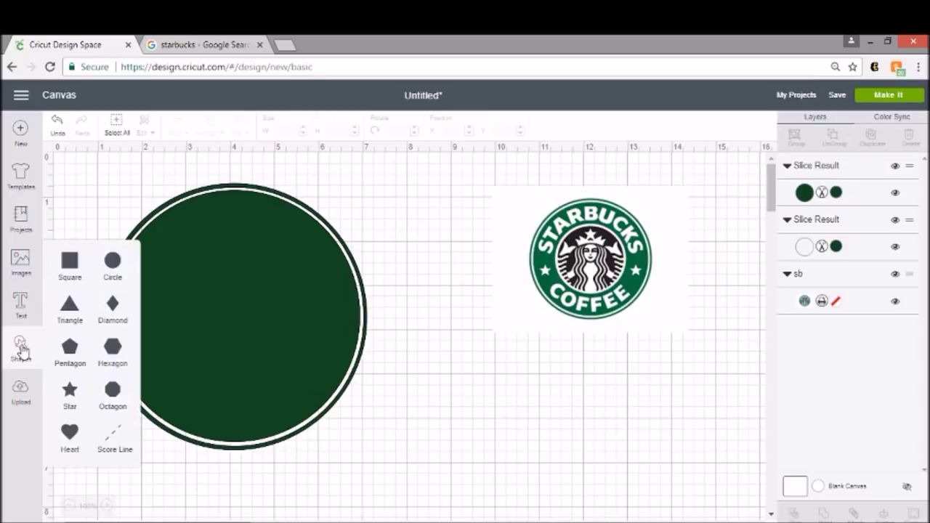
left_click(114, 263)
left_click_drag(265, 298, 254, 255)
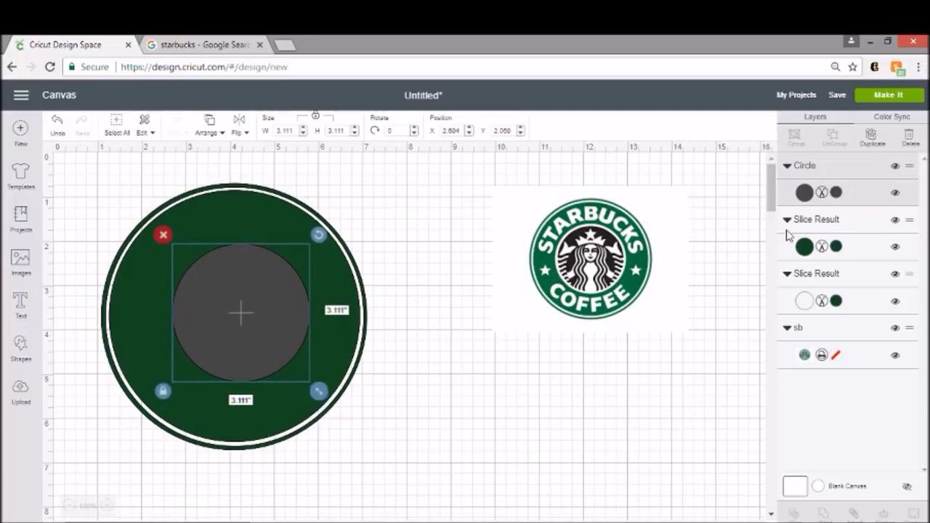
left_click(839, 198)
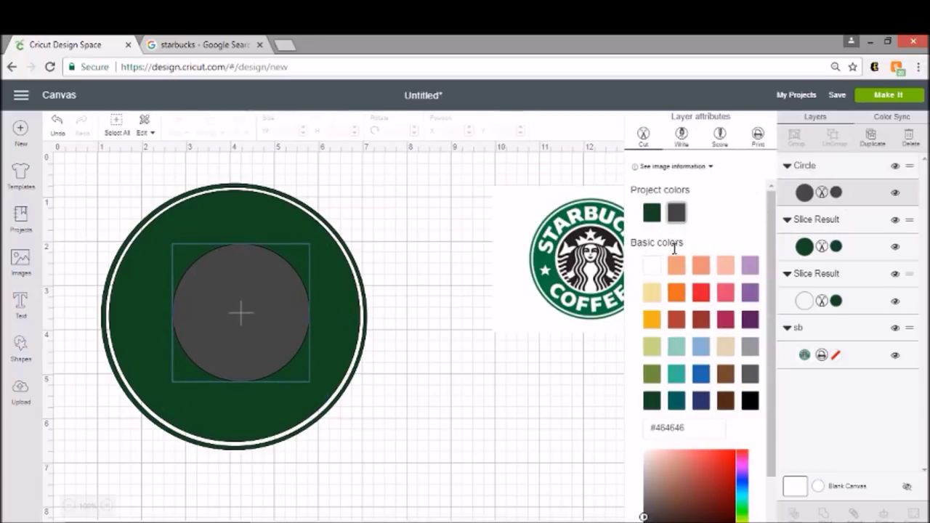
left_click(652, 276)
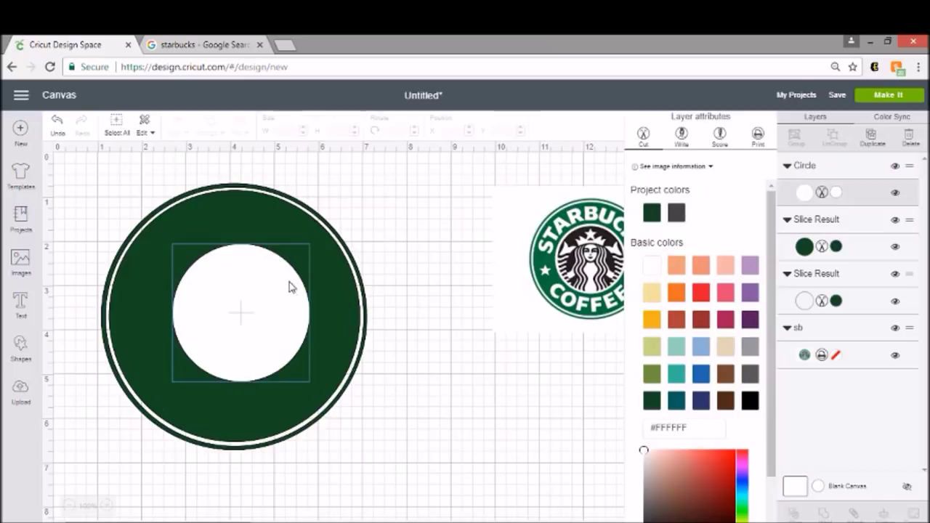
left_click(233, 312)
left_click(387, 234)
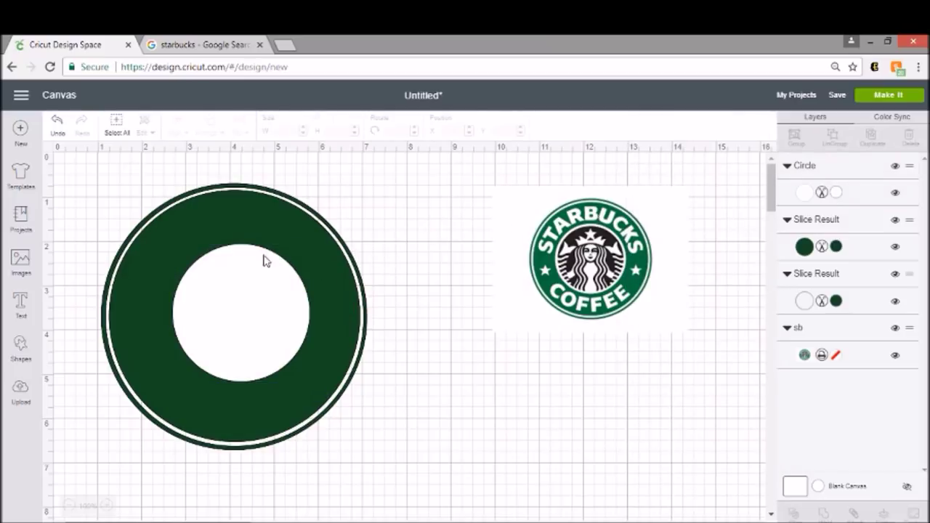
Enlarge the white inner circle to about 3.74 inches and centre it by eye in the green disc
left_click(254, 285)
left_click_drag(309, 385, 328, 412)
left_click_drag(266, 346, 263, 341)
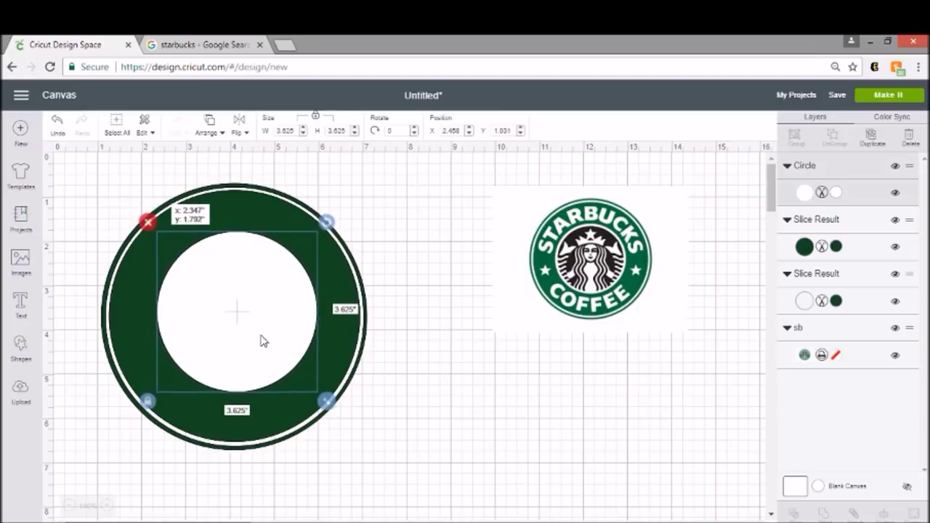
left_click(451, 296)
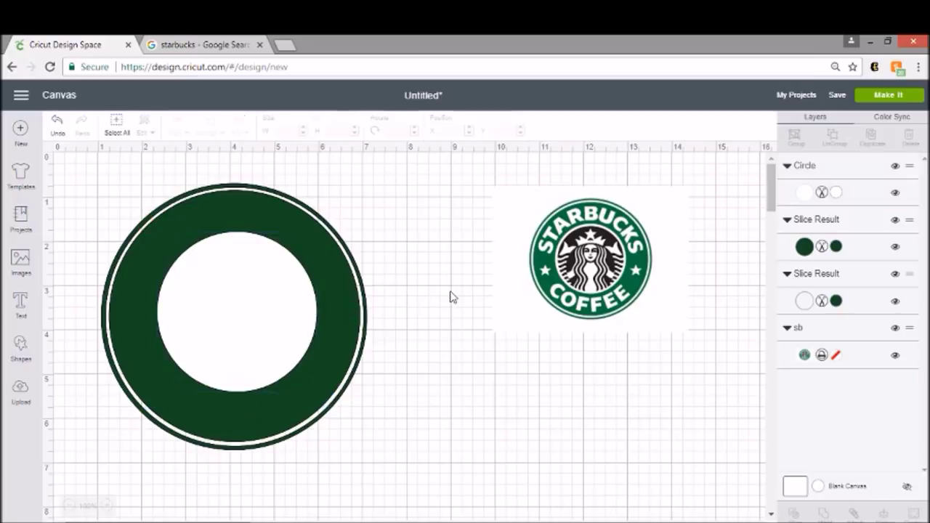
left_click(253, 310)
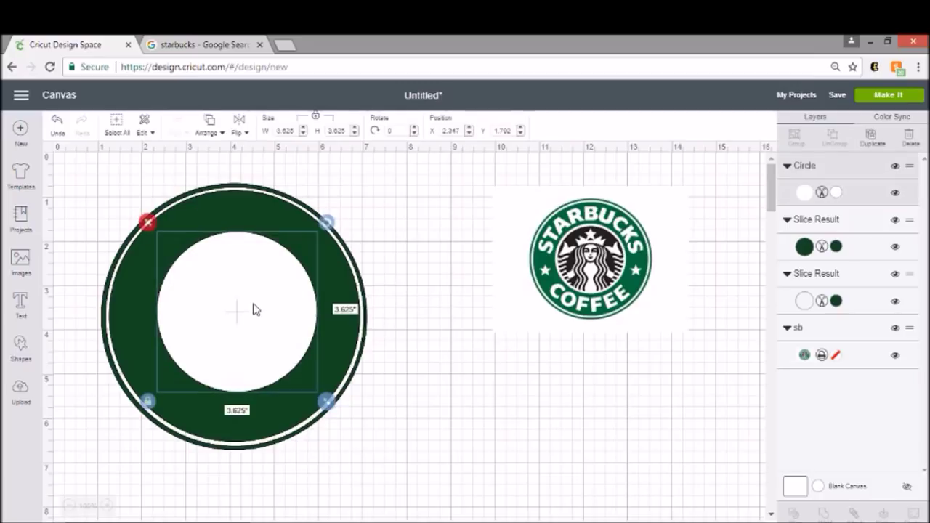
left_click(427, 282)
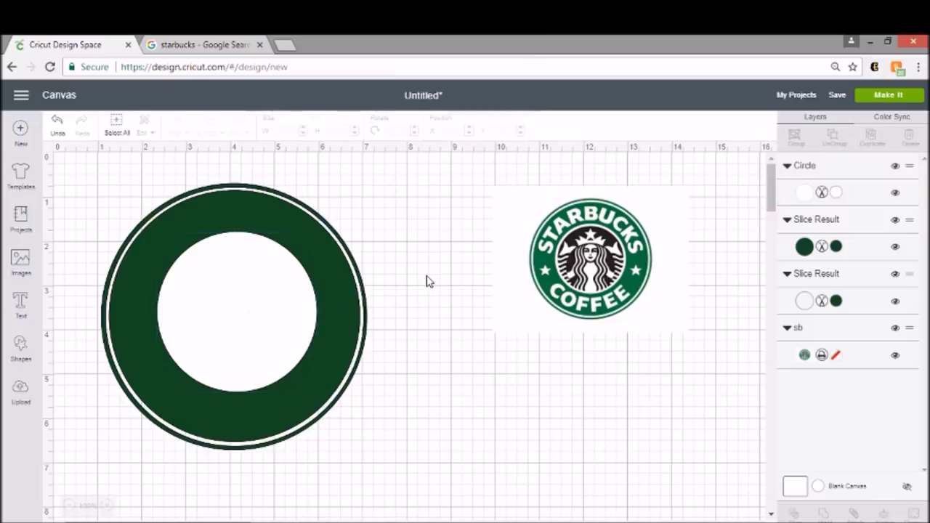
left_click(263, 297)
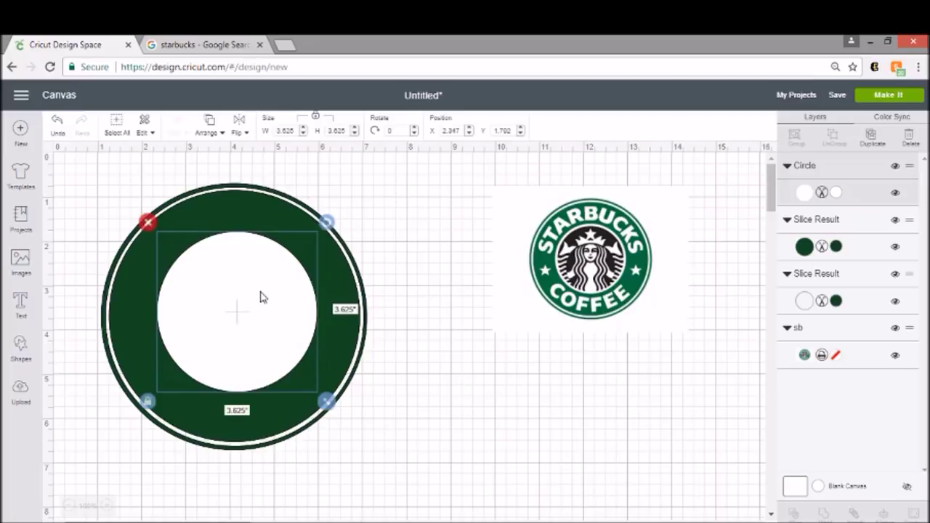
left_click(390, 239)
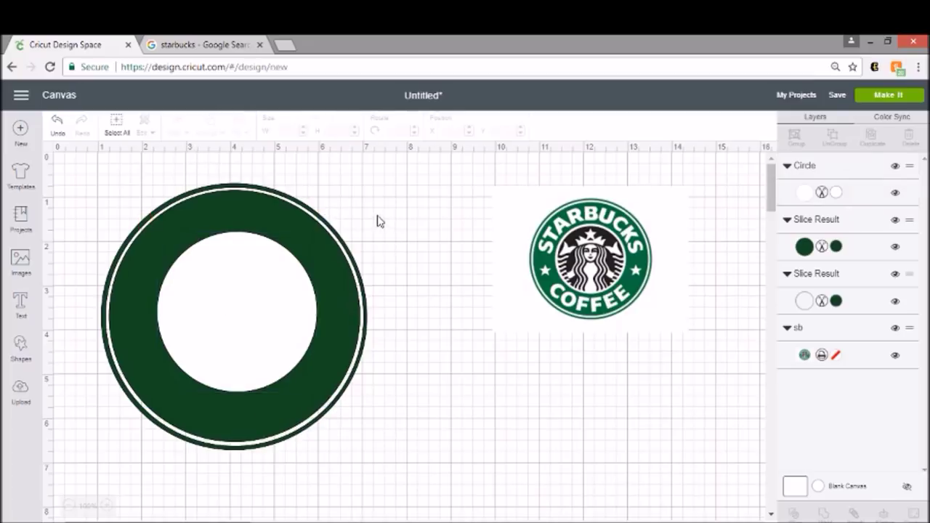
left_click(225, 309)
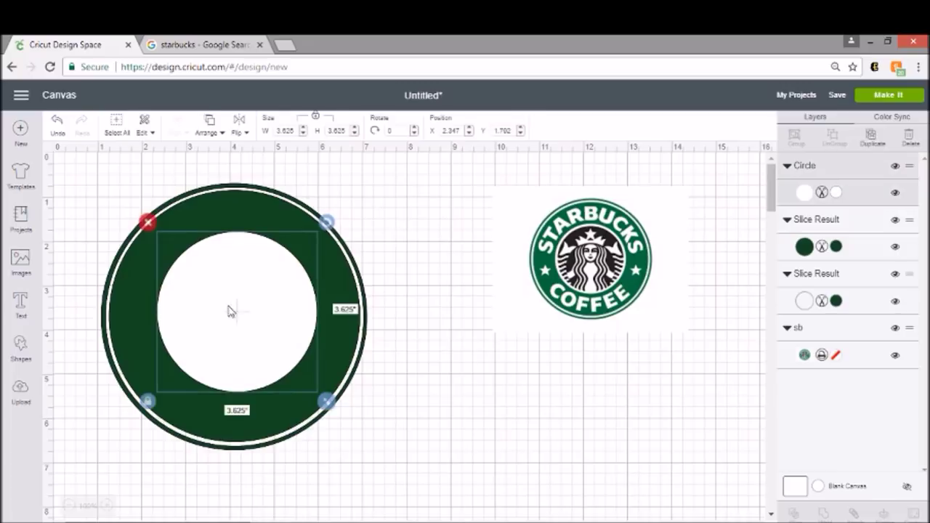
left_click_drag(326, 401, 331, 409)
left_click_drag(267, 327, 264, 327)
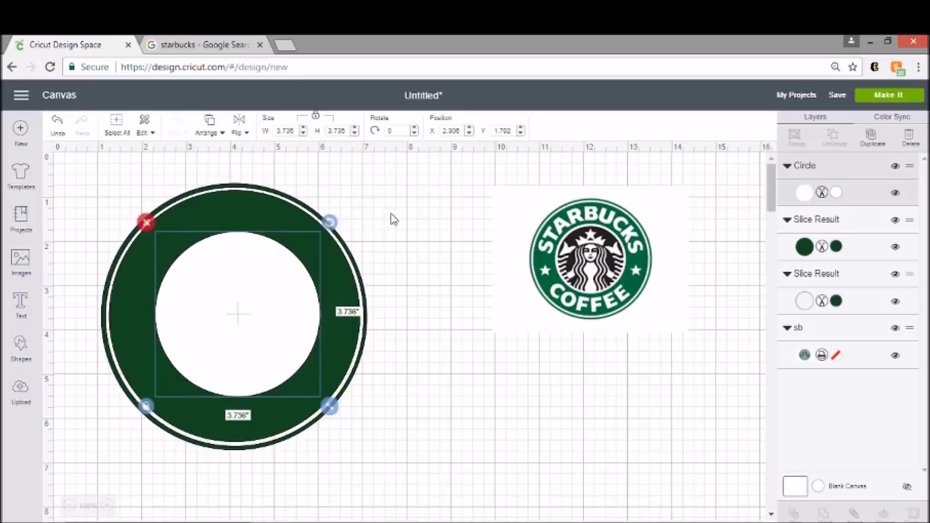
Nudge the white inner circle to about X 2.28, Y 1.81 so it sits centred in the green disc
left_click(389, 221)
left_click_drag(263, 292, 262, 293)
left_click(422, 225)
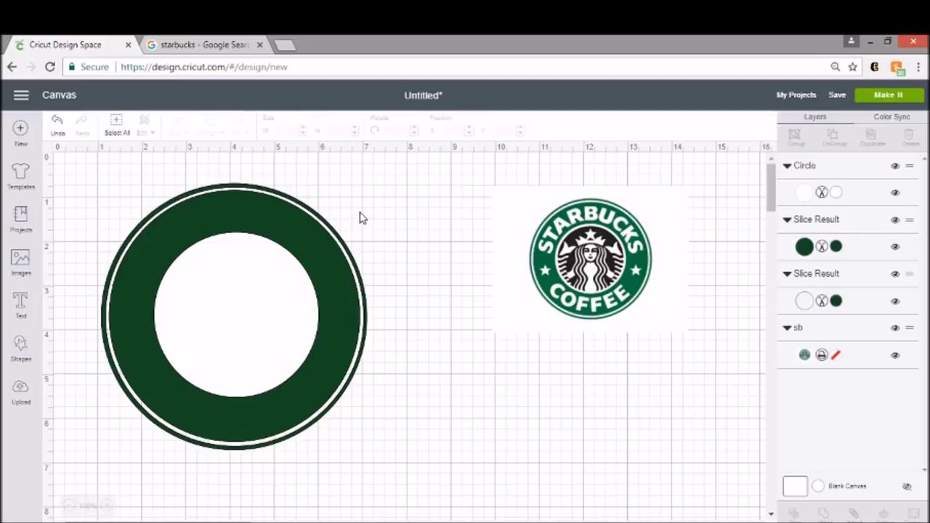
left_click_drag(375, 206, 249, 293)
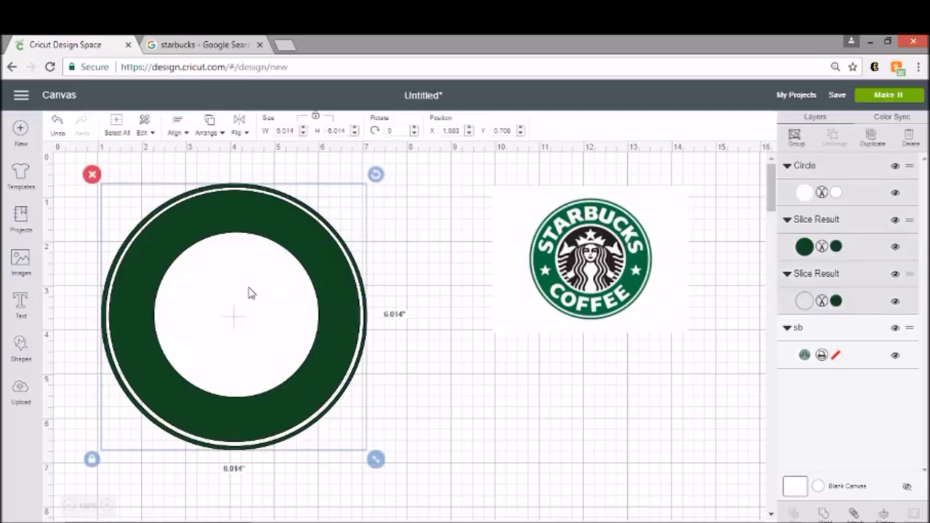
left_click(384, 244)
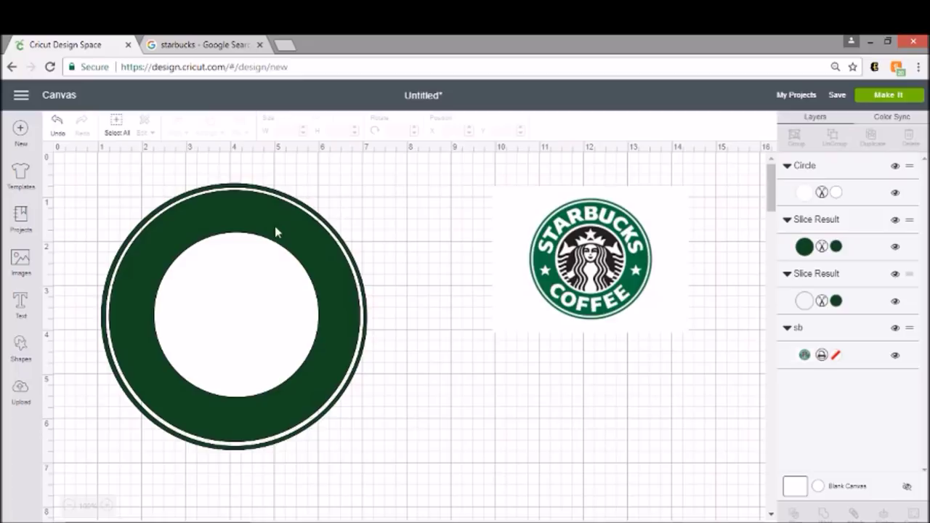
left_click_drag(317, 217, 288, 320)
left_click(58, 133)
left_click_drag(396, 193, 216, 315)
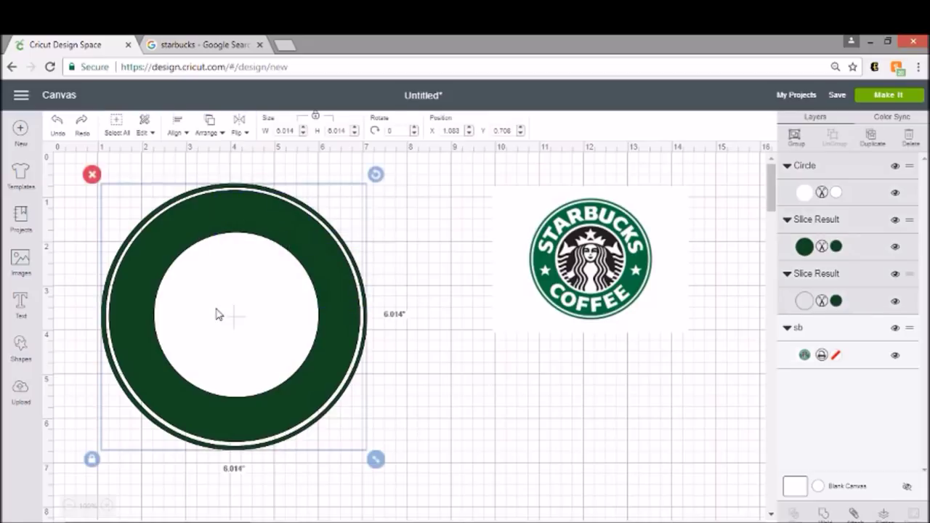
left_click(449, 220)
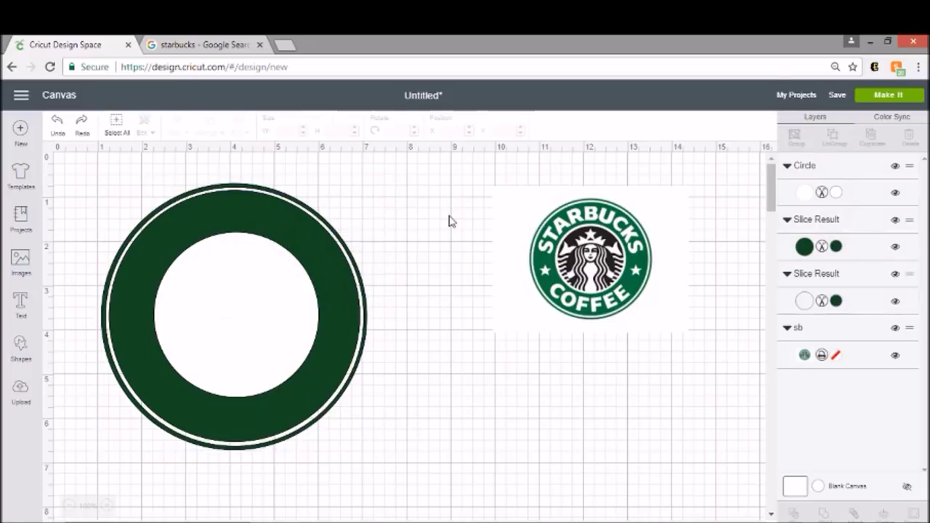
Slice the white inner circle out of the green disc and remove the white pieces from the design
left_click(263, 288)
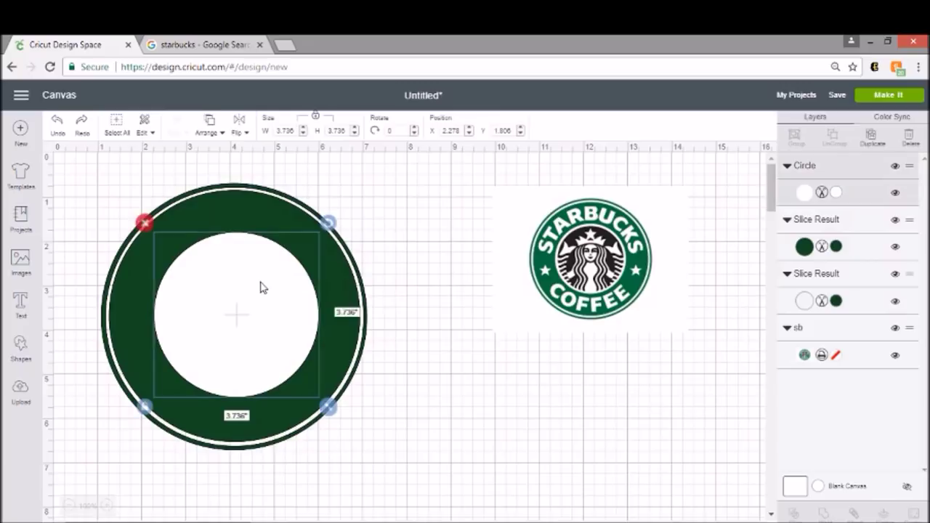
left_click(334, 279)
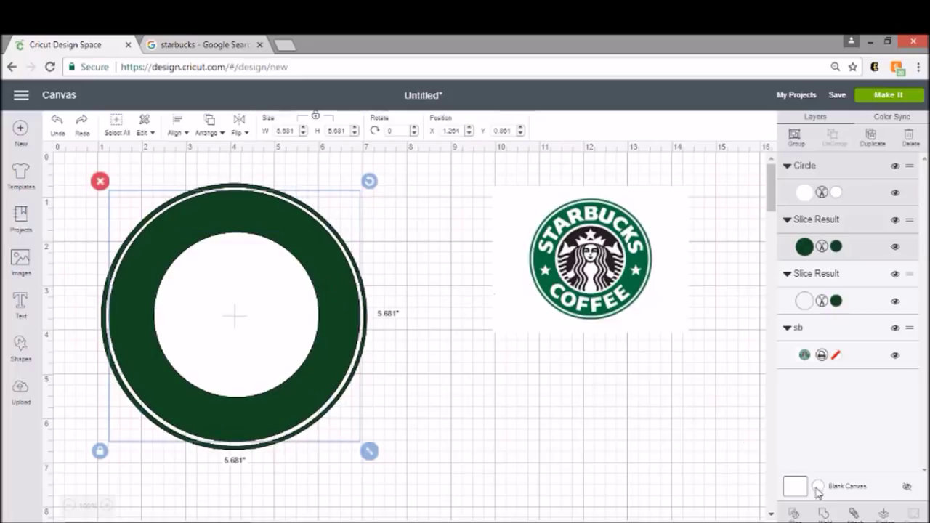
left_click(794, 514)
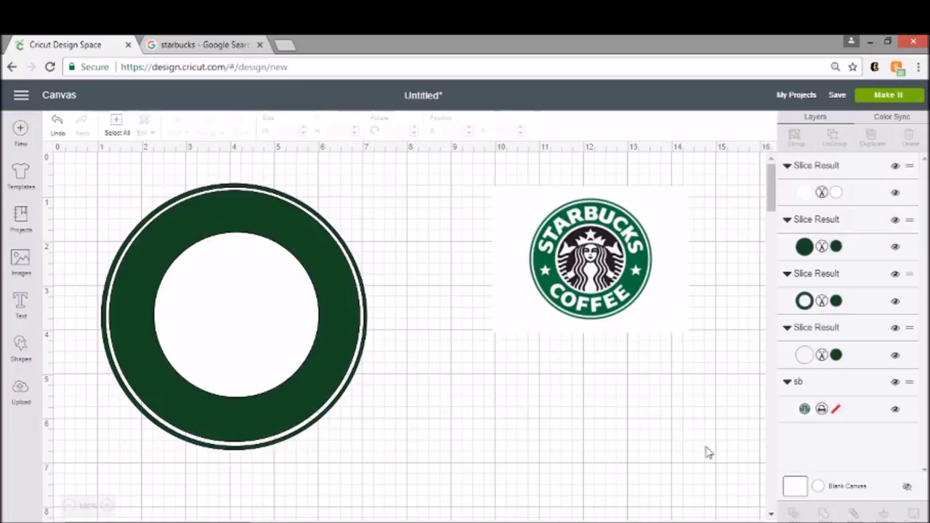
left_click_drag(265, 312, 492, 303)
left_click(372, 192)
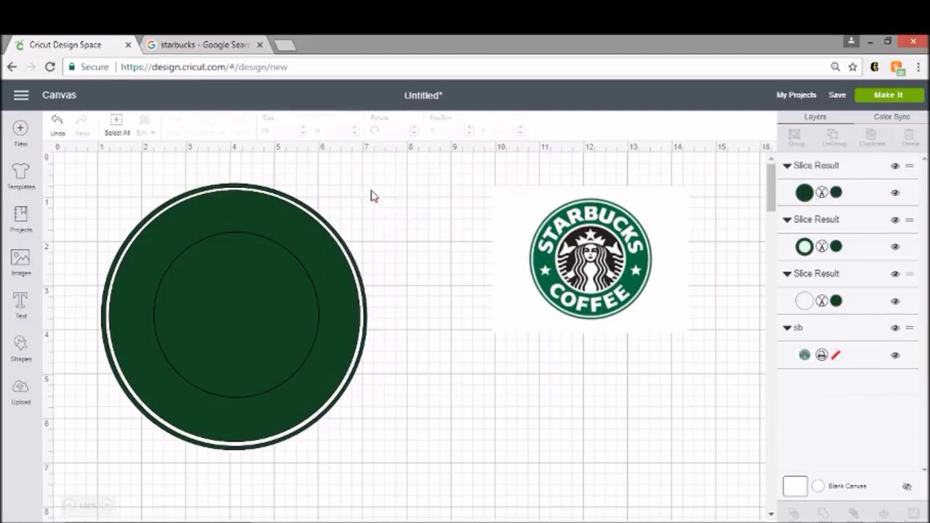
Shrink the sliced green centre disc slightly and centre it to leave a thin, even white ring around it
left_click_drag(262, 305, 260, 295)
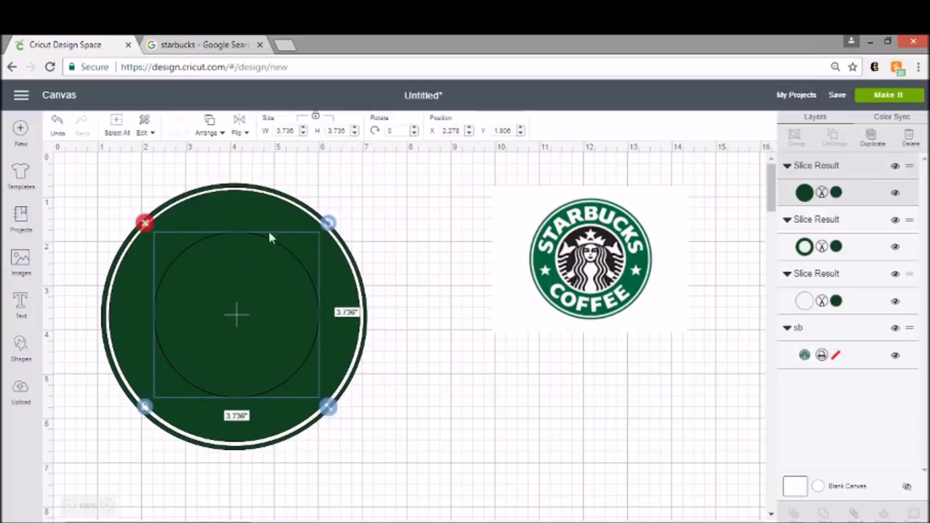
left_click_drag(328, 407, 320, 399)
left_click_drag(258, 317, 260, 322)
left_click(401, 262)
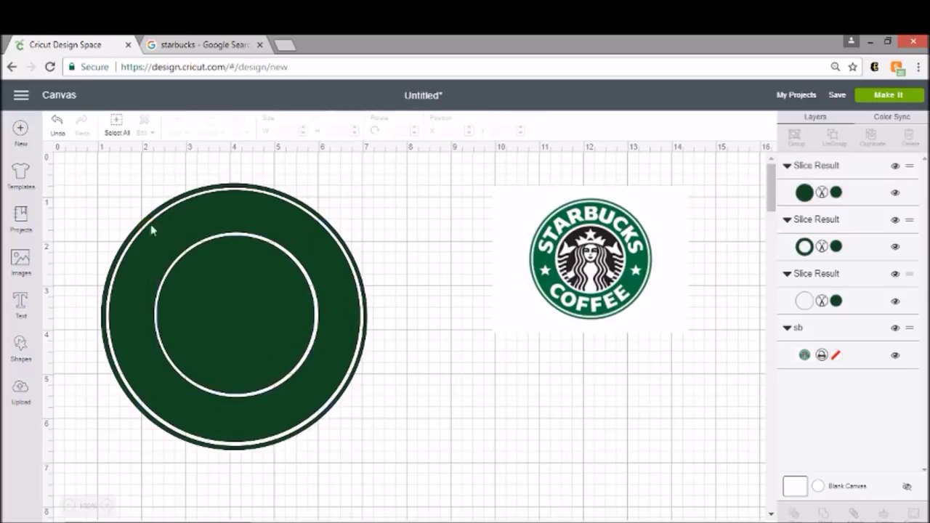
Switch to the Google image search and search for "lion king simba" instead of Starbucks
left_click(226, 43)
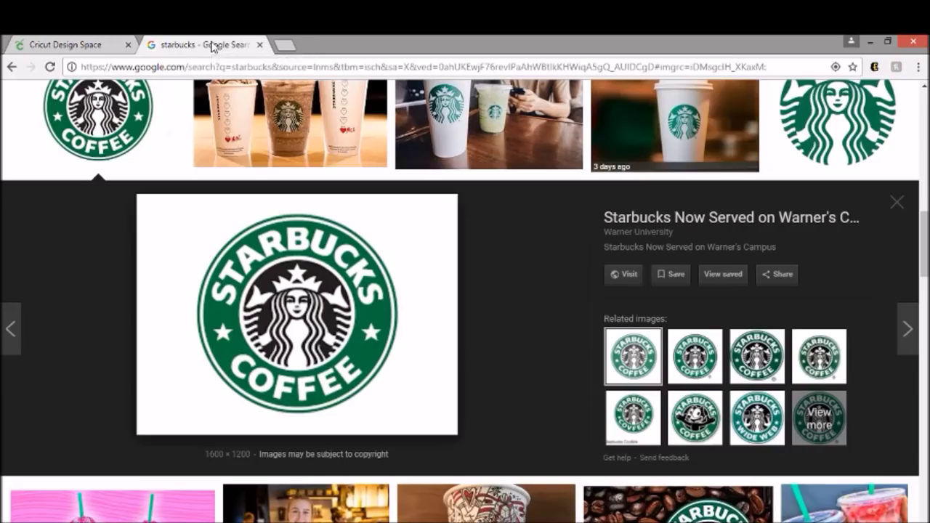
scroll(349, 195, "up", 5)
scroll(353, 190, "up", 5)
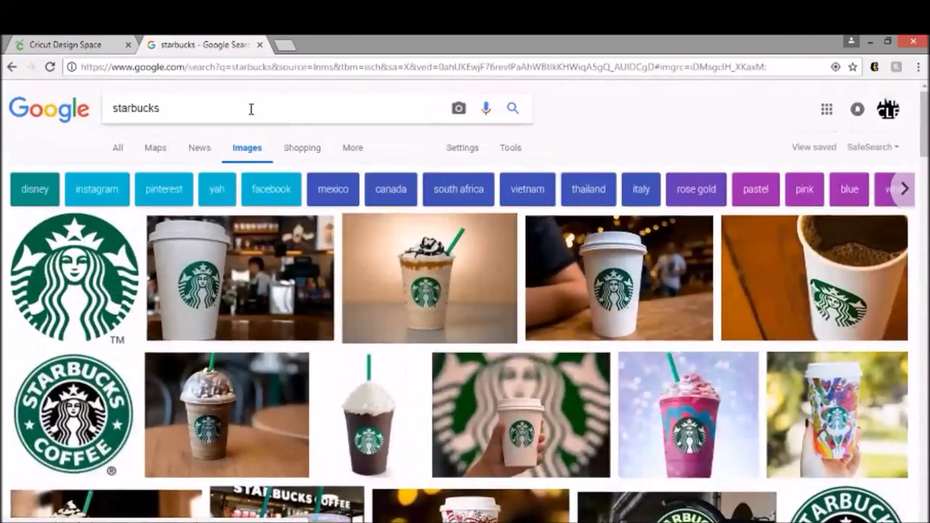
left_click_drag(192, 109, 13, 114)
key("BackSpace")
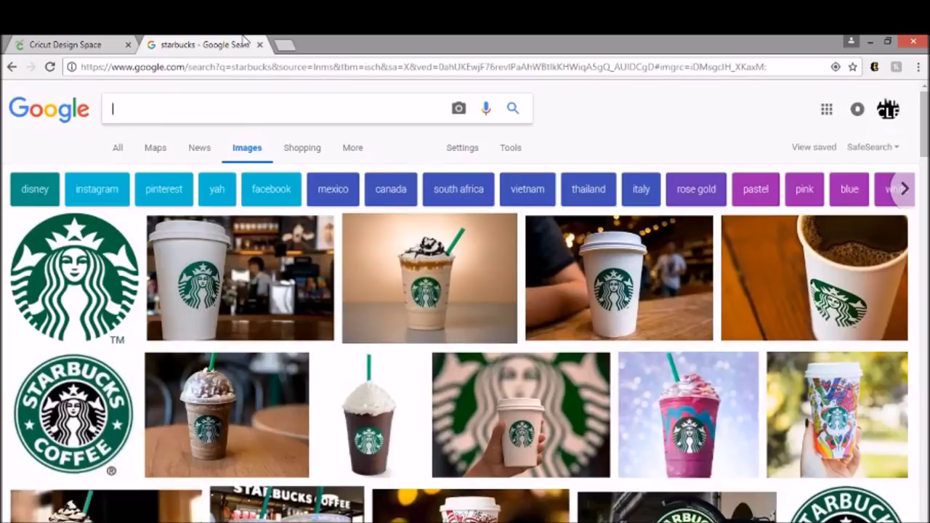
type("lionkin")
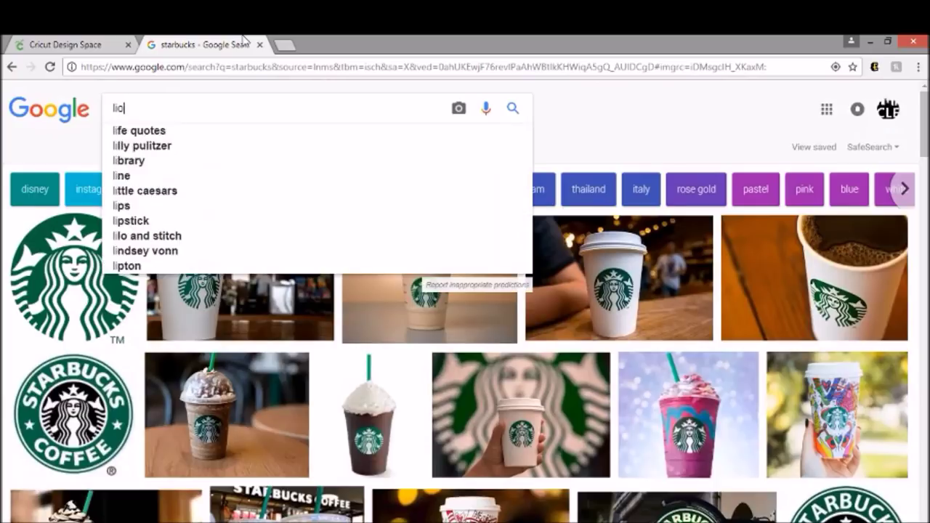
key("BackSpace")
key("BackSpace")
key("BackSpace")
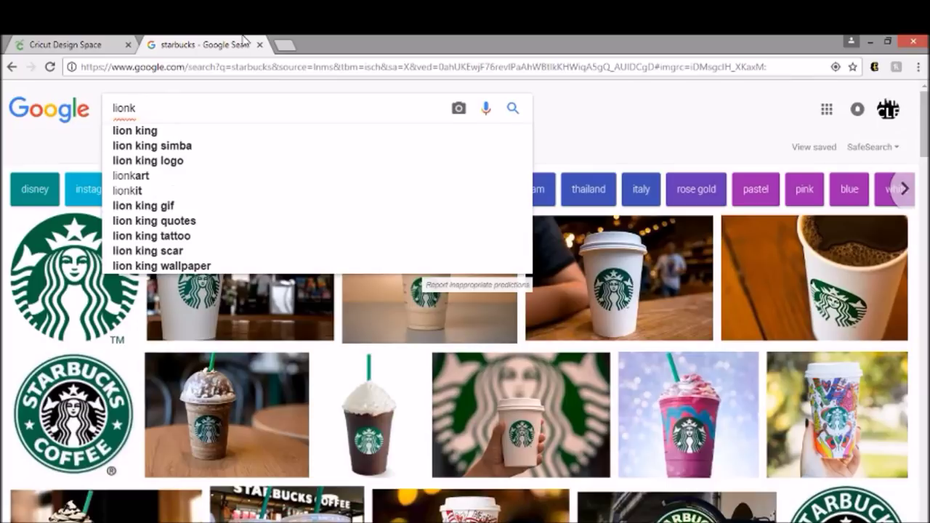
type("king")
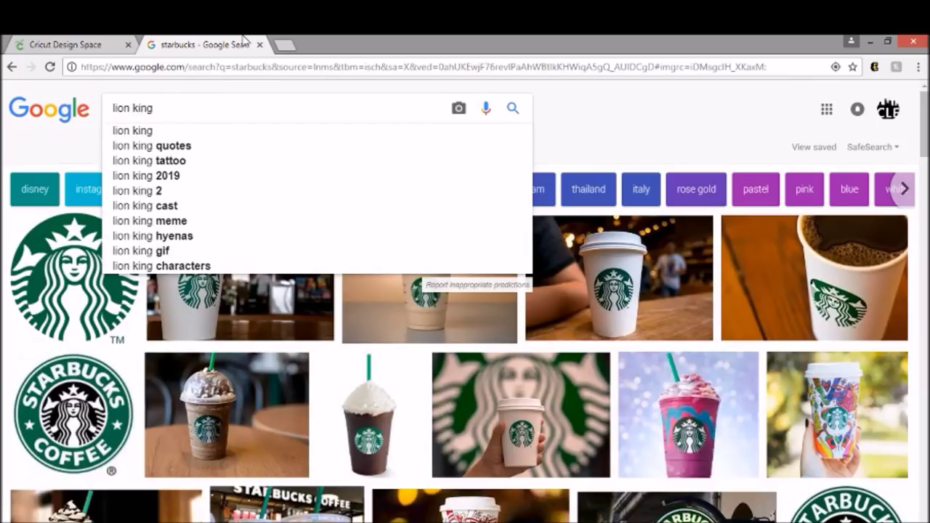
type(" simba")
key("Return")
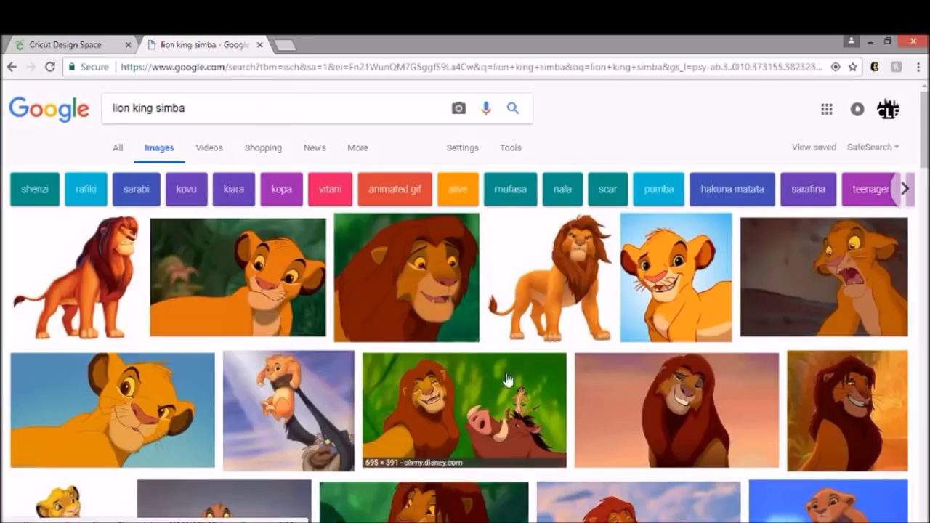
Refine the image search to "lion king simba clipart" and look through the results
scroll(508, 364, "down", 2)
scroll(530, 356, "up", 2)
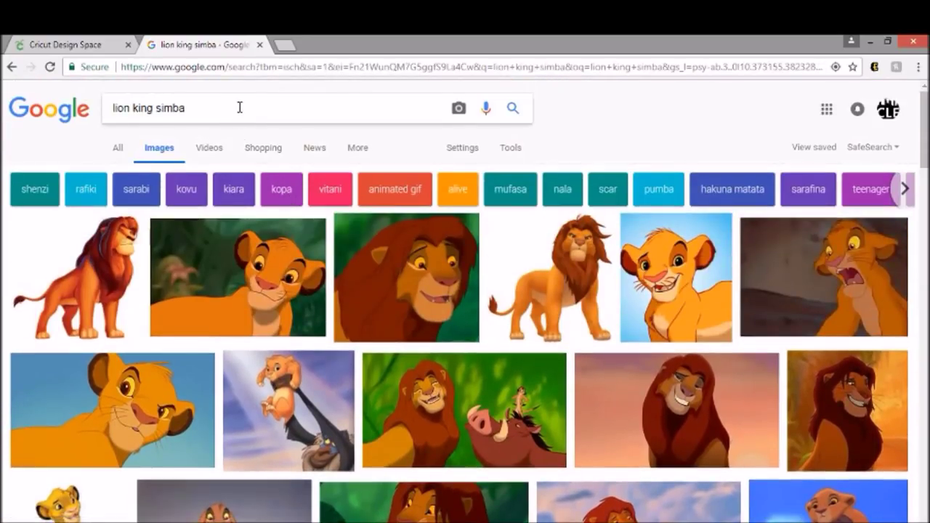
left_click(241, 108)
type("clip")
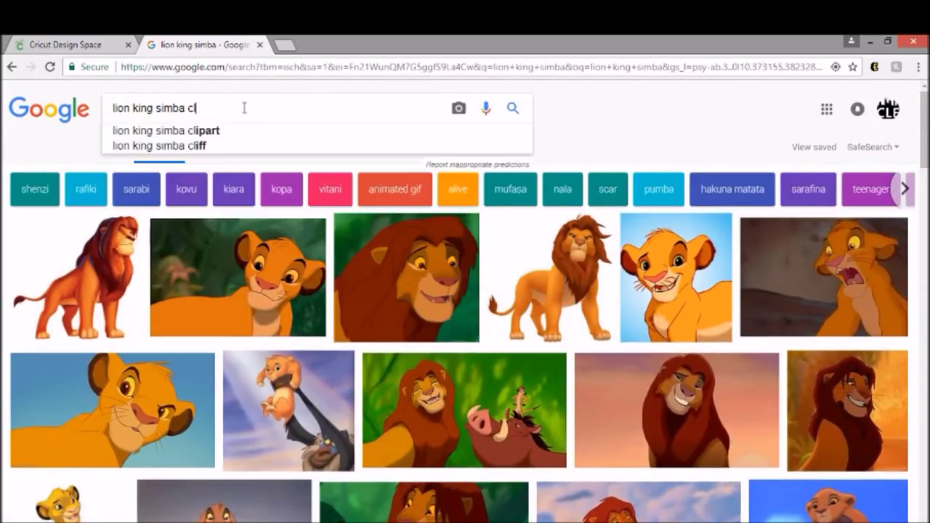
type("art")
key("Return")
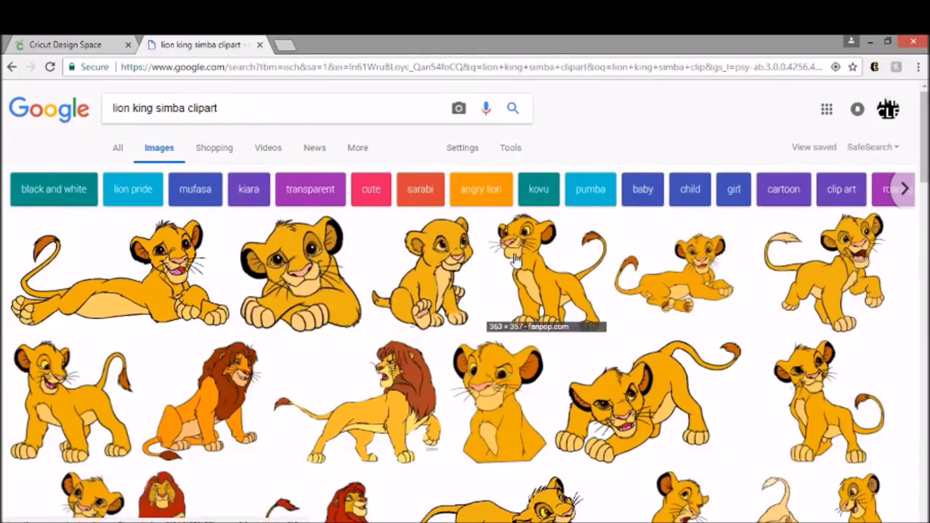
scroll(291, 269, "down", 2)
scroll(291, 267, "down", 10)
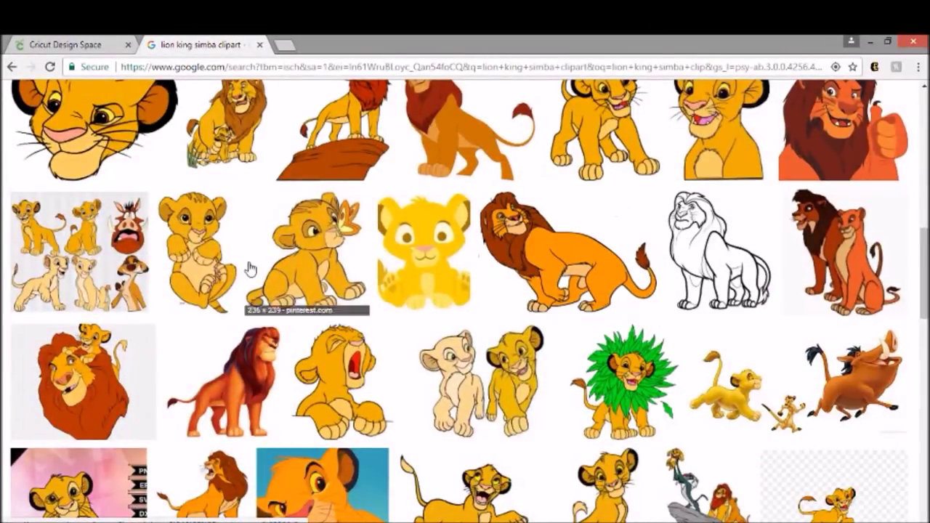
scroll(250, 269, "down", 4)
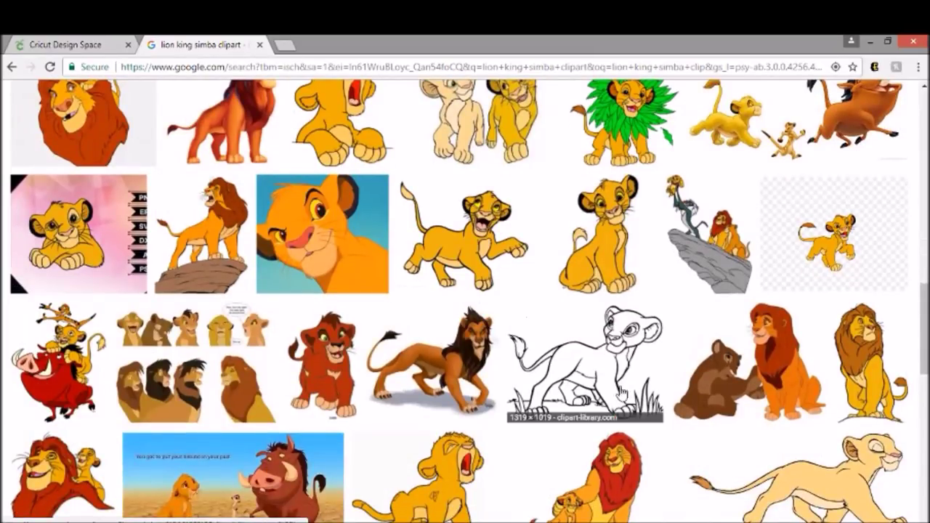
scroll(504, 322, "up", 10)
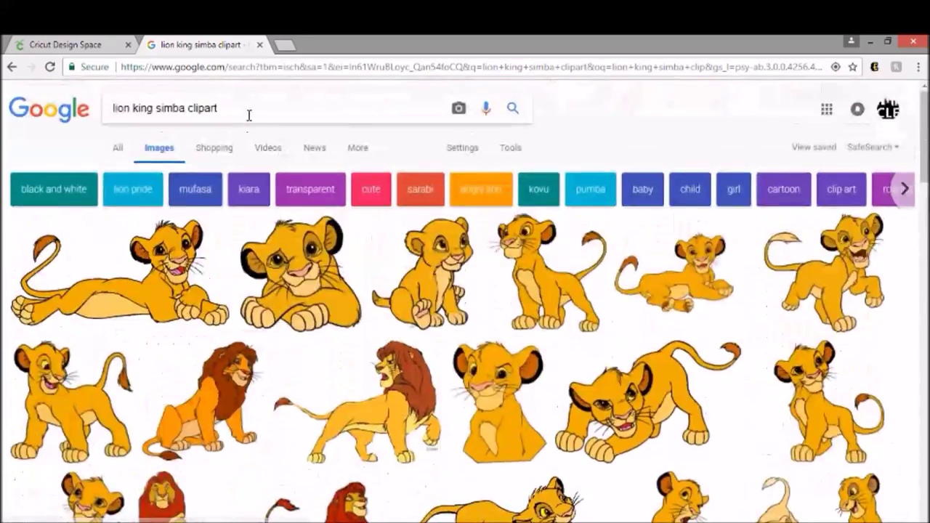
Search images for "lion king starbucks" and return to the Simba clipart results
left_click_drag(249, 115, 172, 107)
key("BackSpace")
type("tarb")
key("Return")
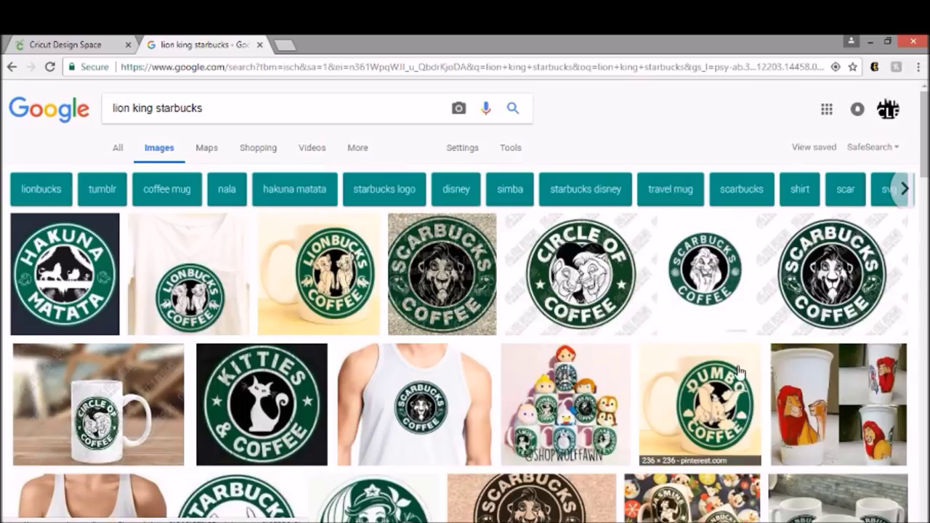
left_click(12, 66)
Look through the Simba clipart for a black-and-white line drawing and open the preview of the young Simba portrait
scroll(603, 281, "down", 5)
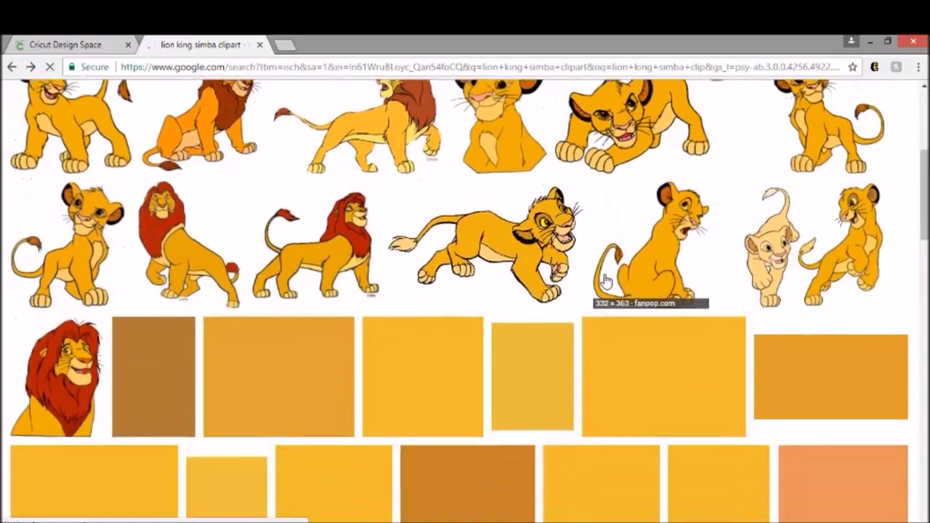
scroll(607, 282, "down", 5)
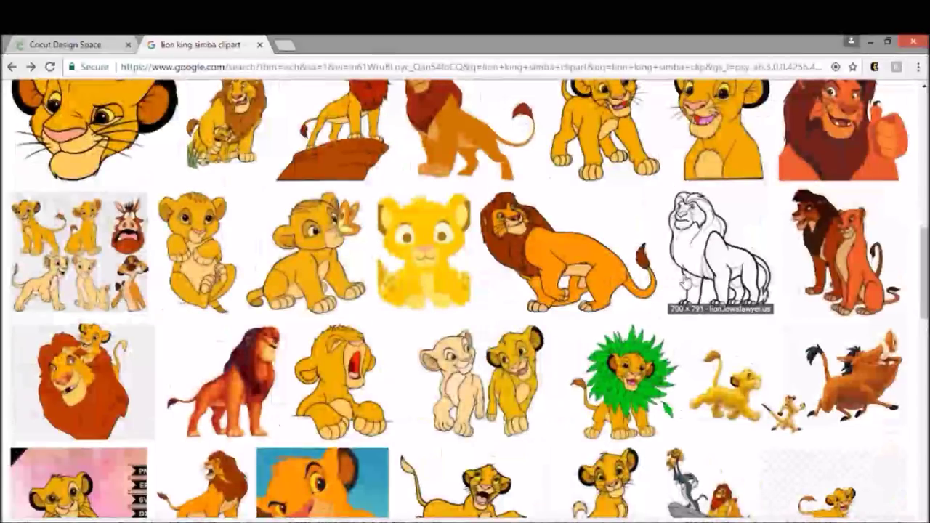
scroll(713, 258, "down", 3)
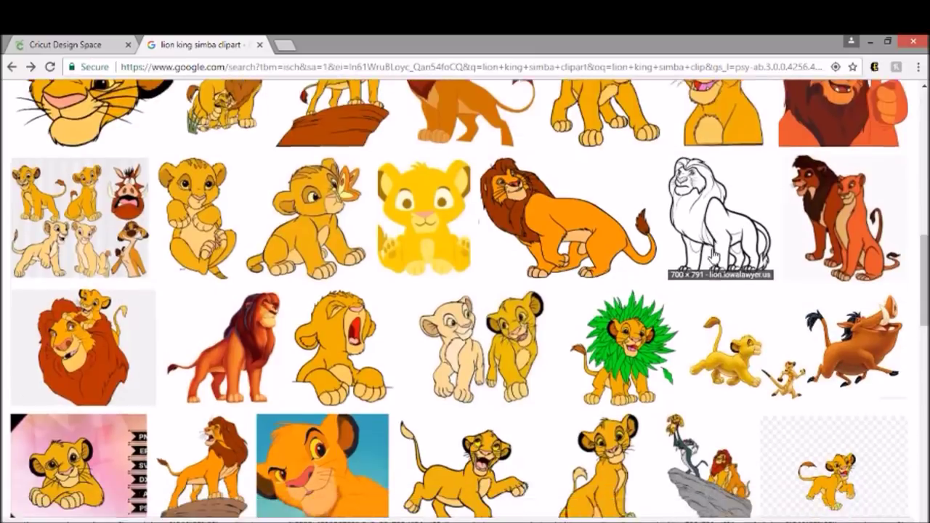
scroll(712, 254, "down", 5)
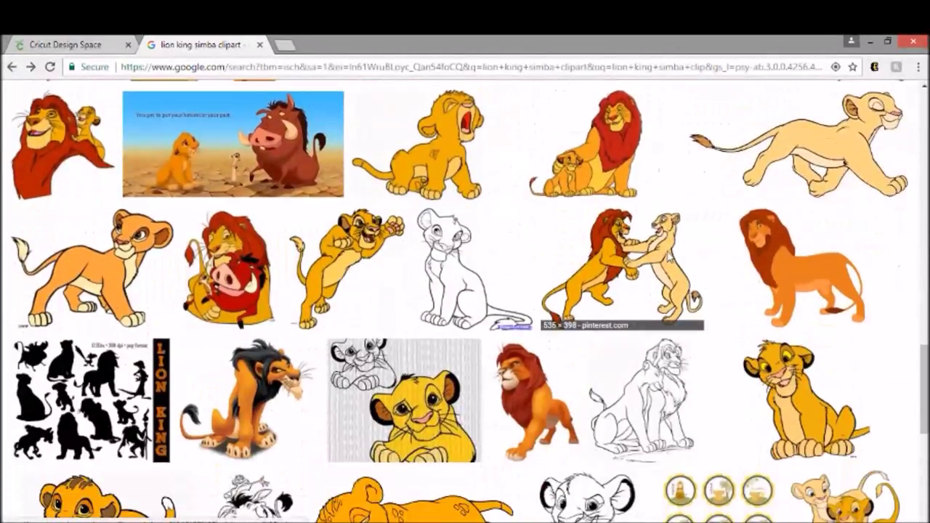
scroll(693, 254, "down", 3)
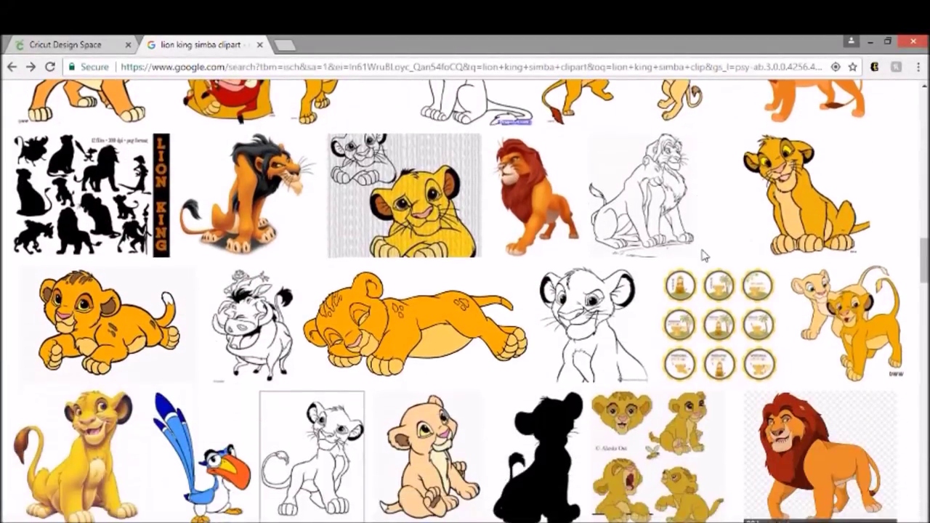
scroll(702, 254, "down", 1)
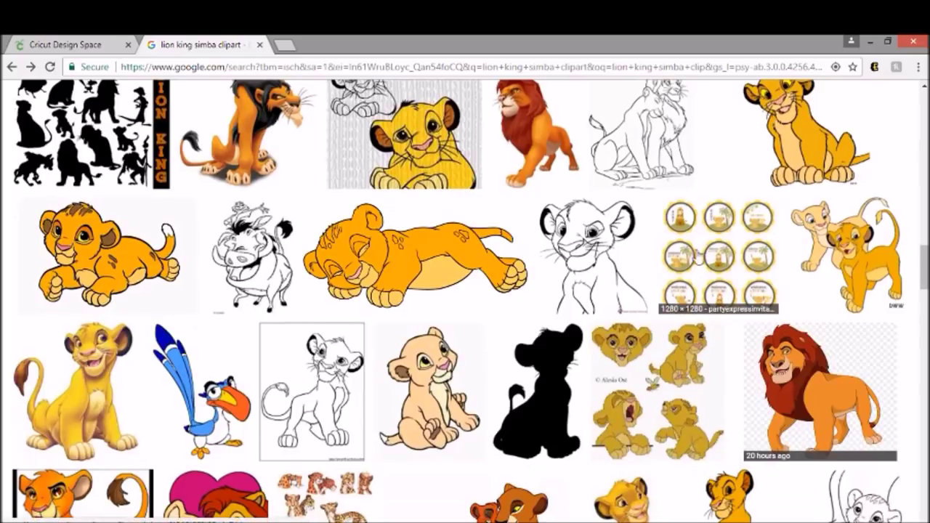
left_click(583, 259)
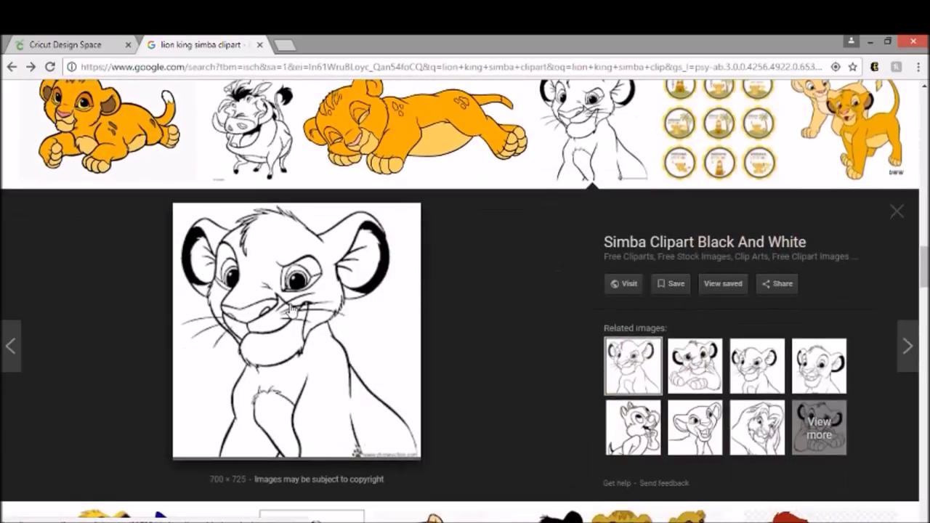
Preview the outline drawing of the sitting Simba with the long tail and examine the whole image
scroll(354, 323, "up", 4)
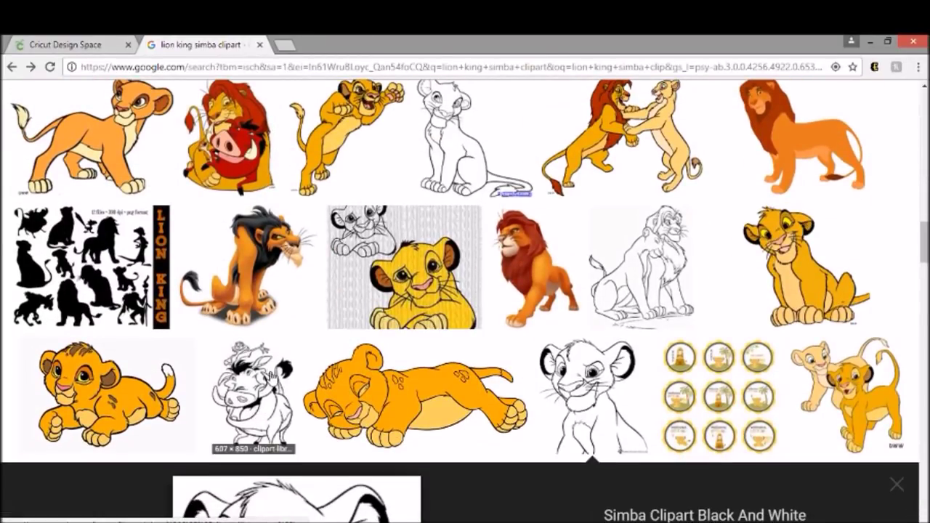
scroll(392, 320, "up", 1)
left_click(458, 207)
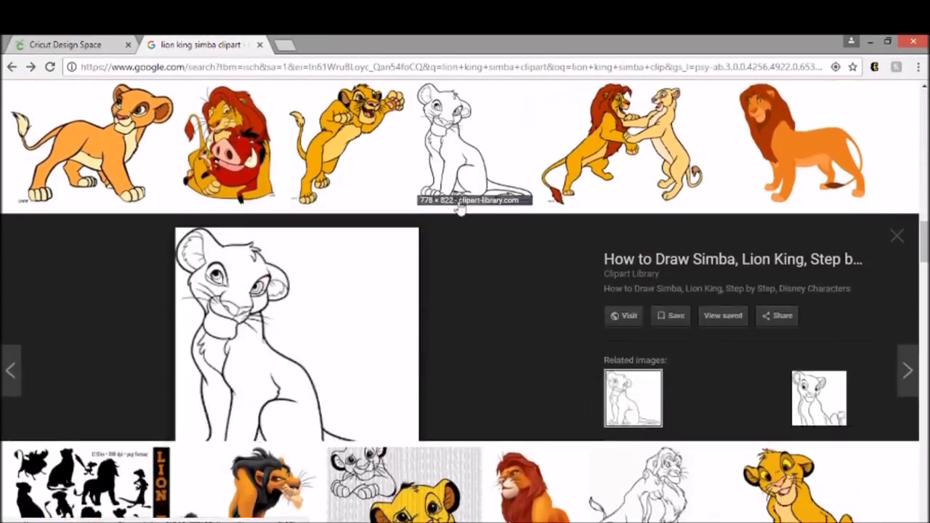
scroll(475, 314, "down", 10)
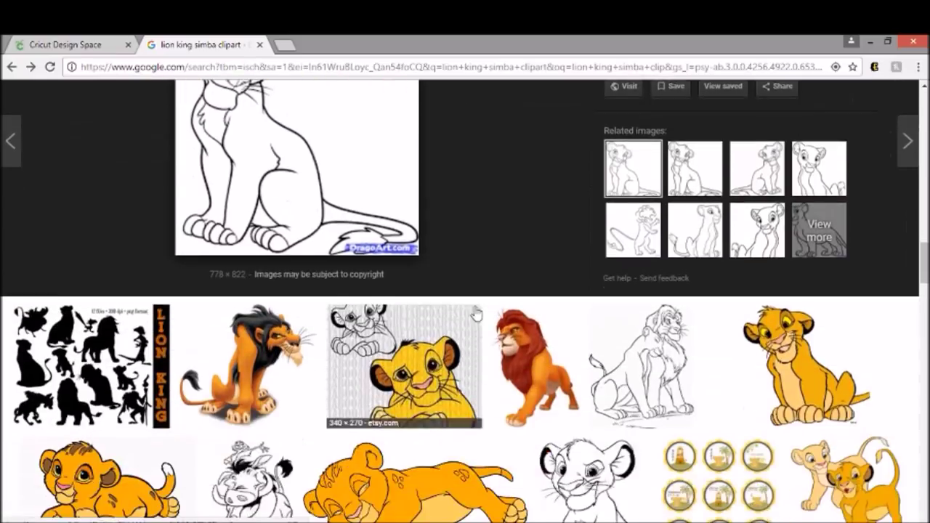